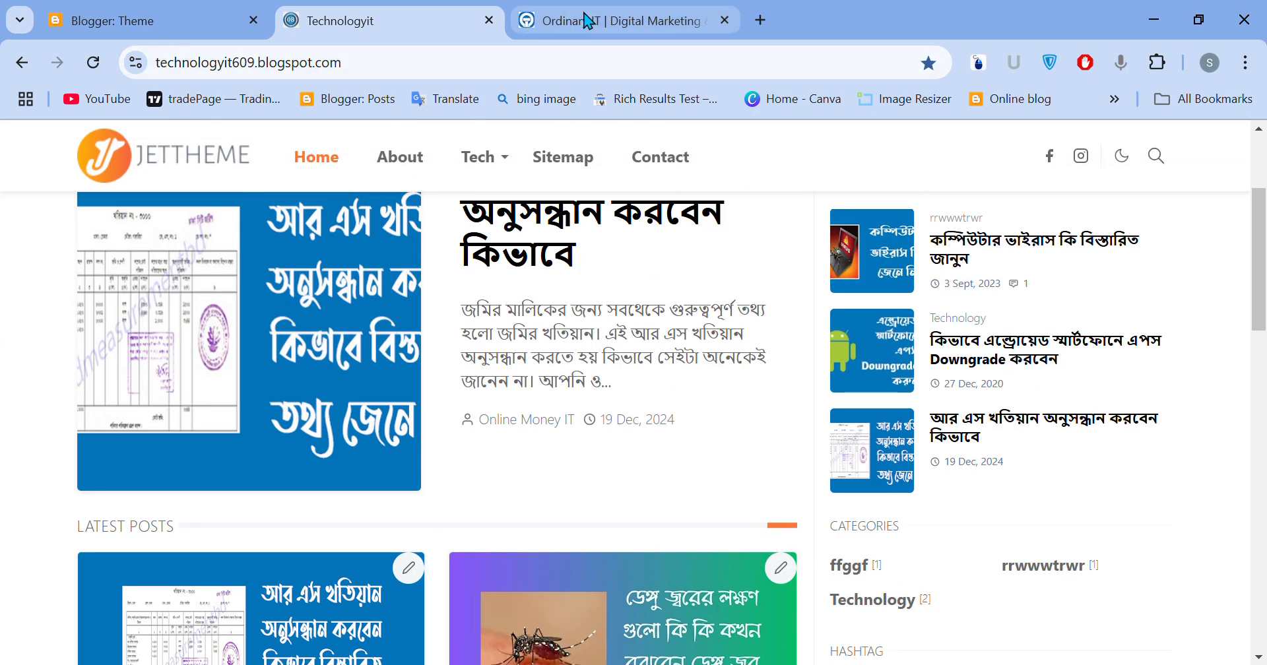
Look over the Ordinary IT homepage from its header and menus down to the footer as a design reference.
click(586, 21)
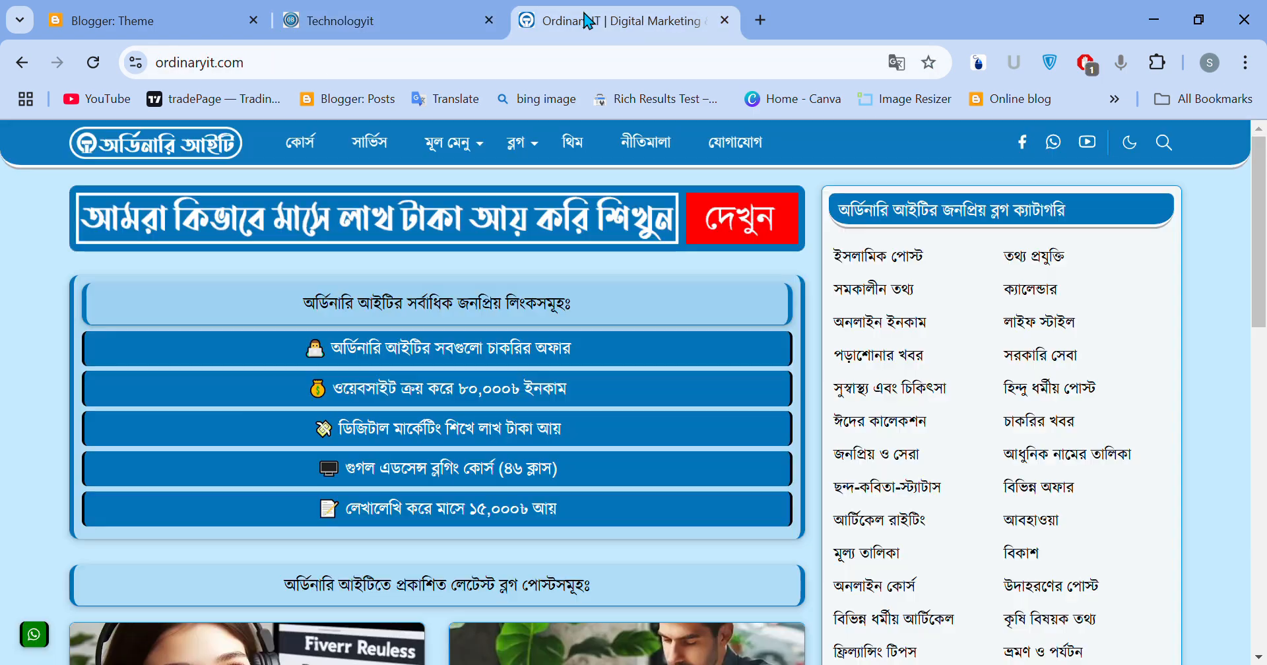
scroll(5, 212, down, 12)
scroll(5, 215, down, 1)
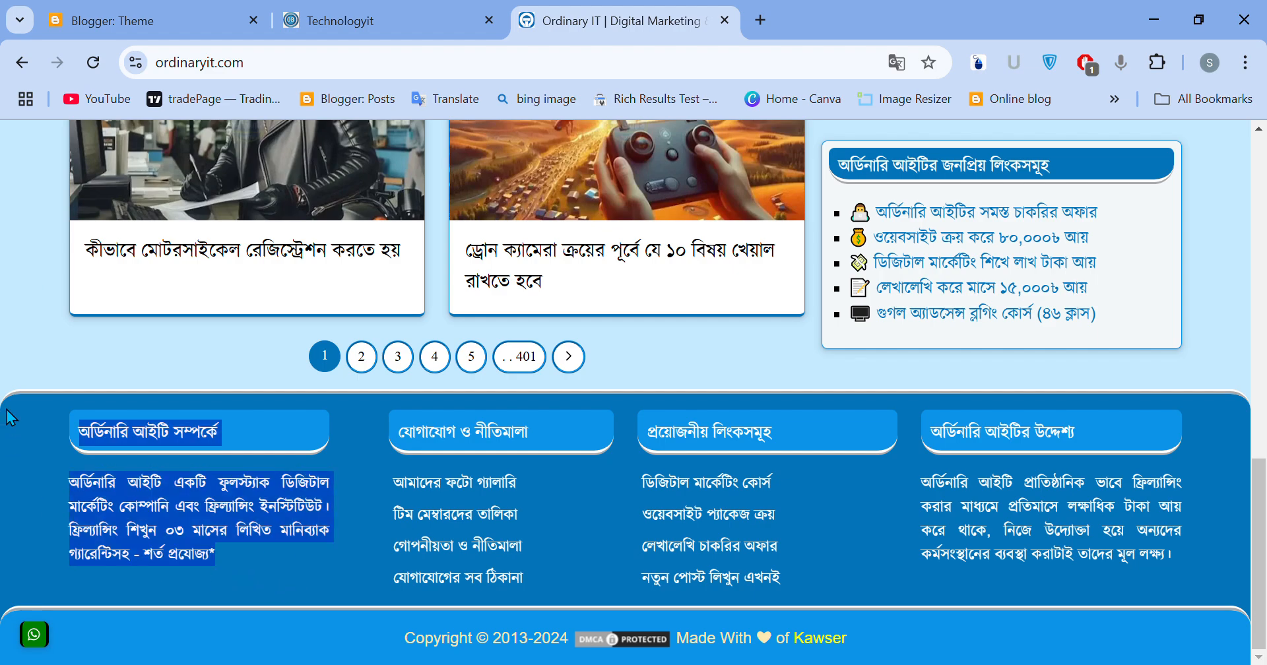
scroll(35, 414, up, 5)
scroll(29, 436, up, 10)
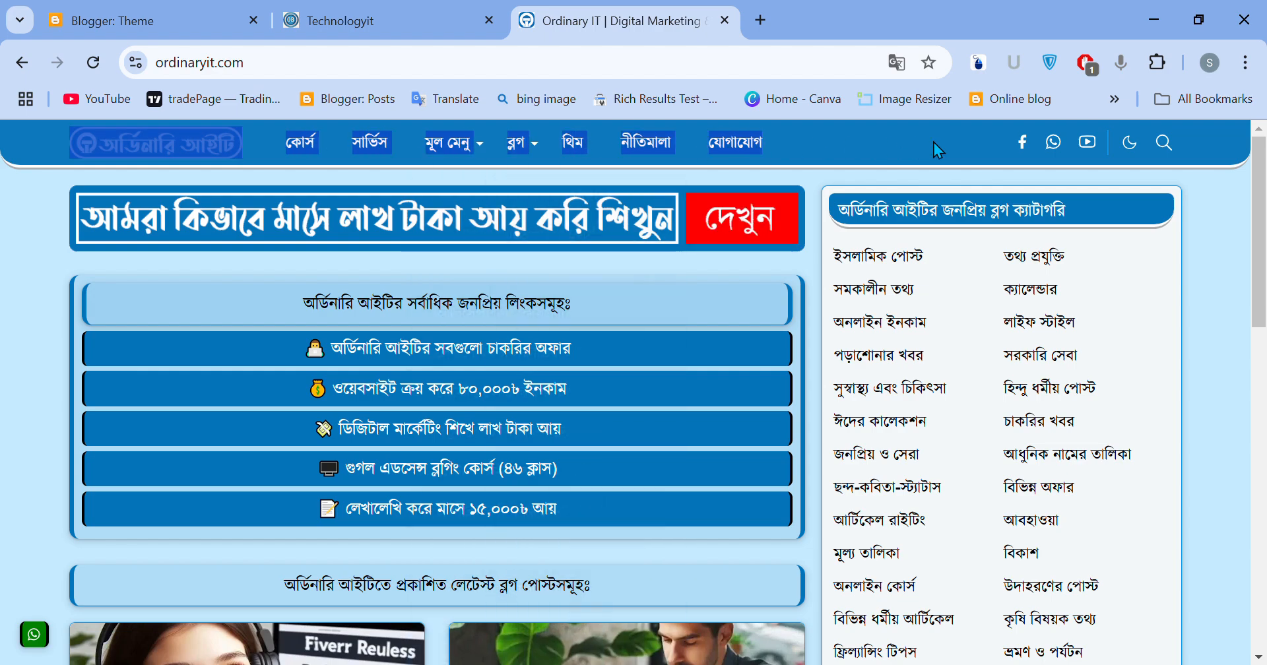
scroll(7, 343, down, 10)
scroll(7, 371, down, 2)
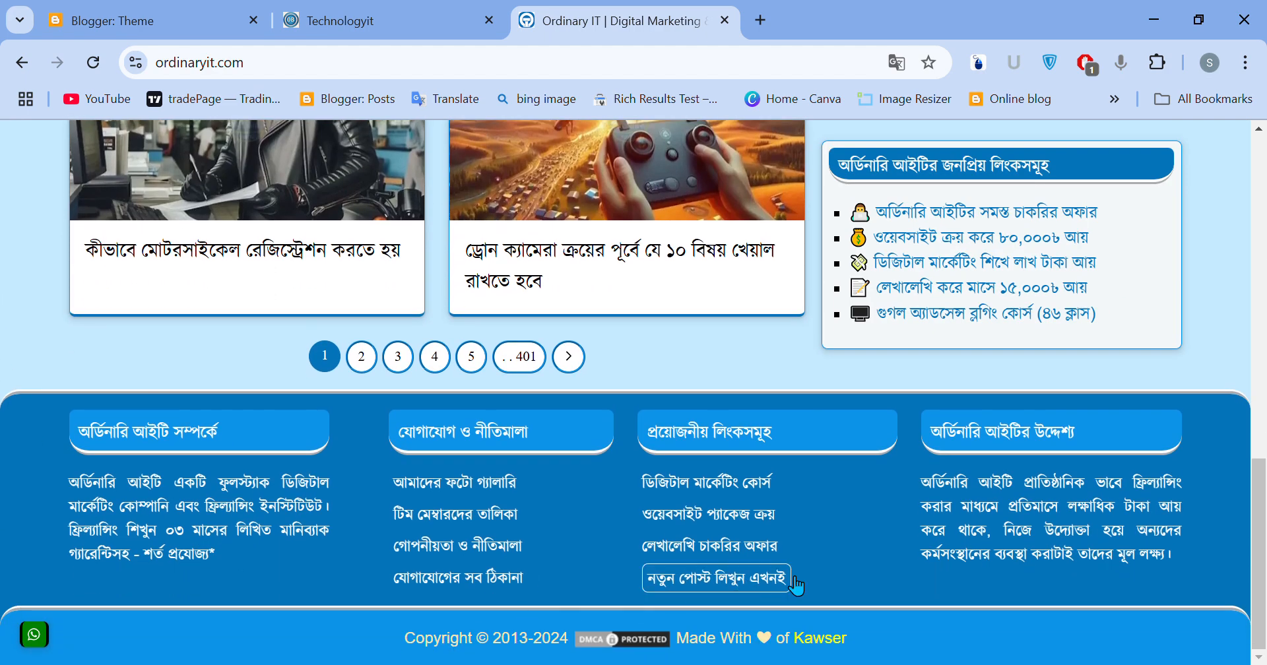
scroll(3, 294, up, 15)
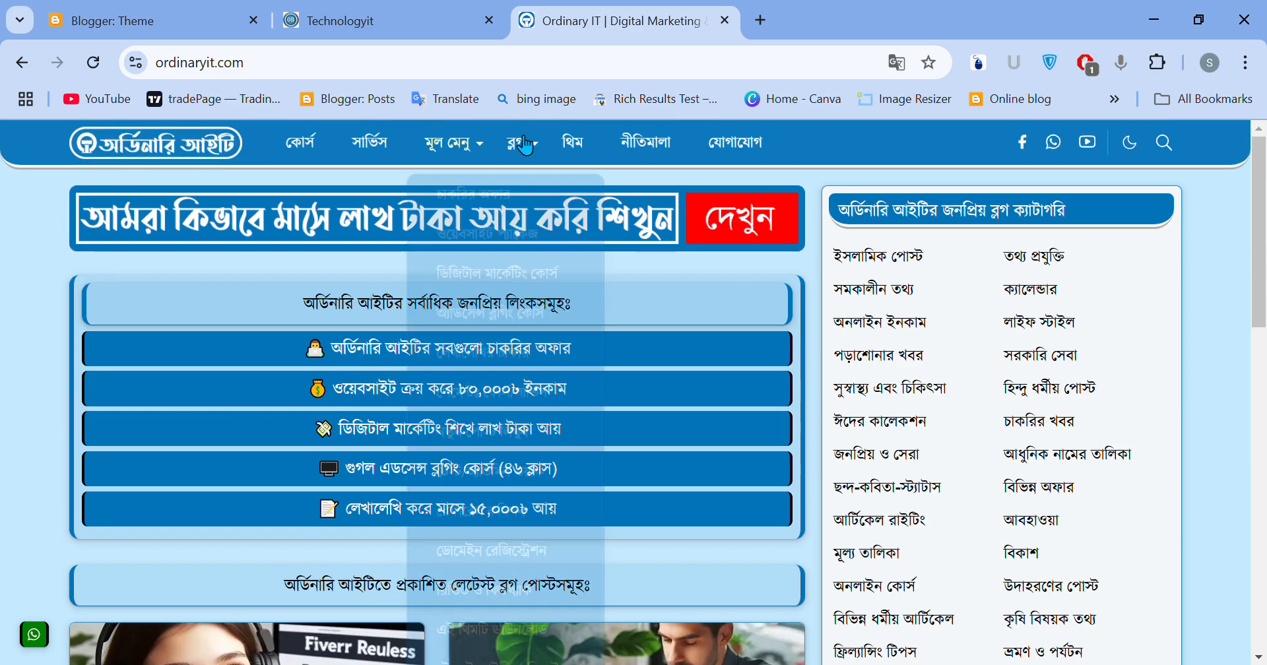
Switch to Blogger and open the HTML code of the Technologyit blog's current theme for editing.
click(169, 21)
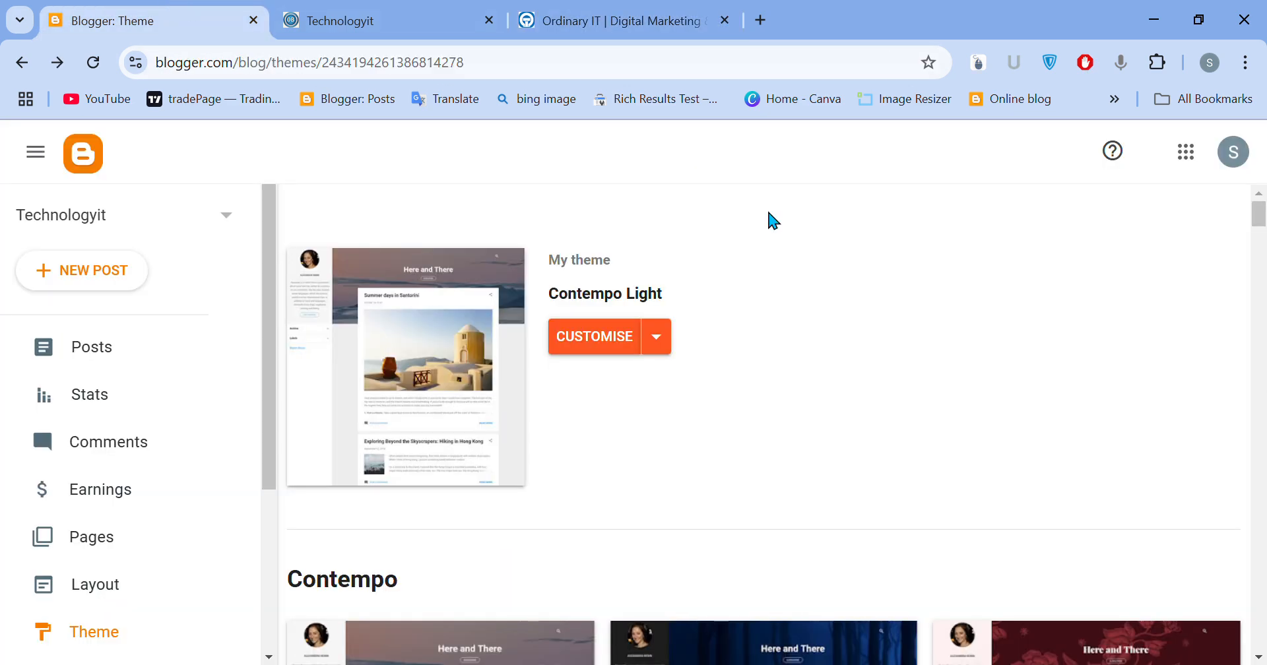
click(667, 333)
click(424, 500)
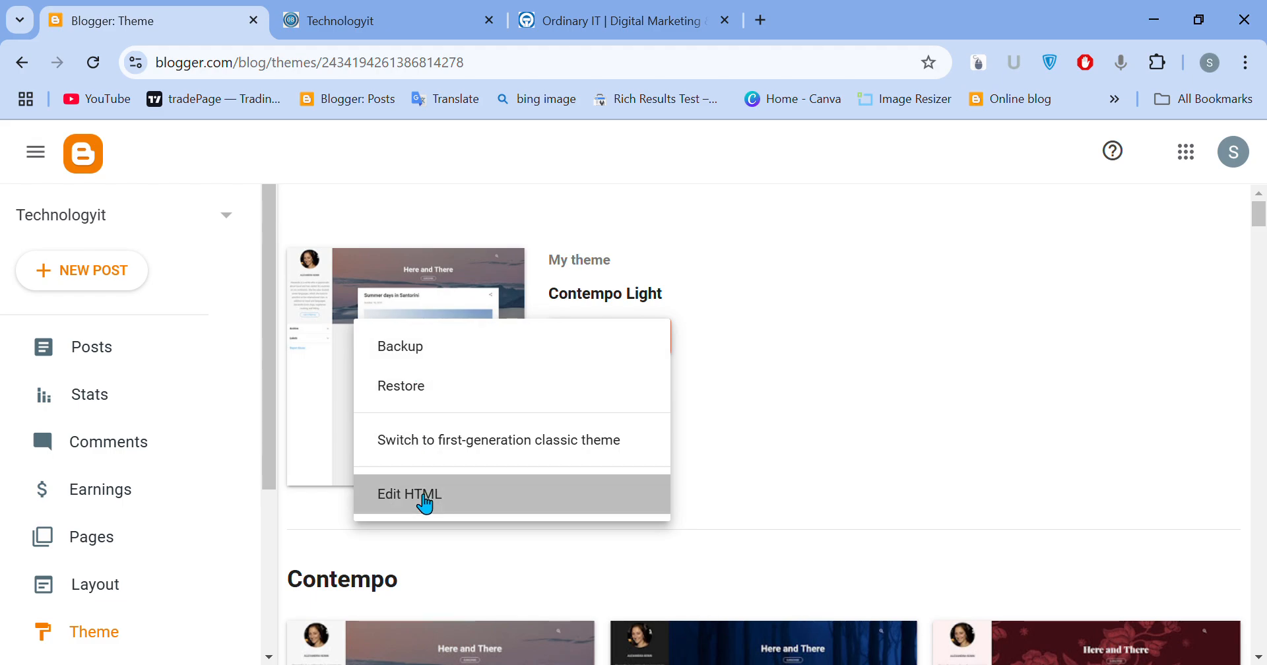
Add two blank lines beneath the "Your custom CSS is here" comment, just before the closing b:skin tag.
scroll(297, 333, down, 5)
scroll(298, 333, down, 20)
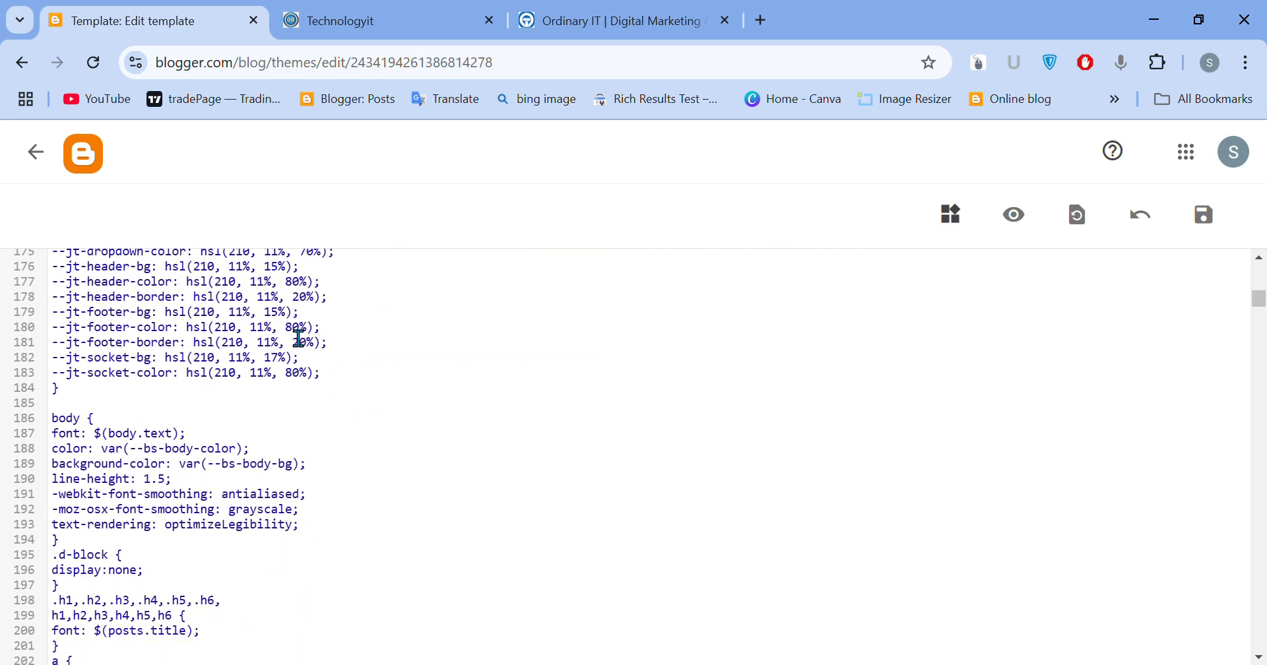
scroll(298, 338, down, 20)
scroll(301, 338, down, 20)
scroll(323, 346, down, 18)
scroll(323, 347, down, 18)
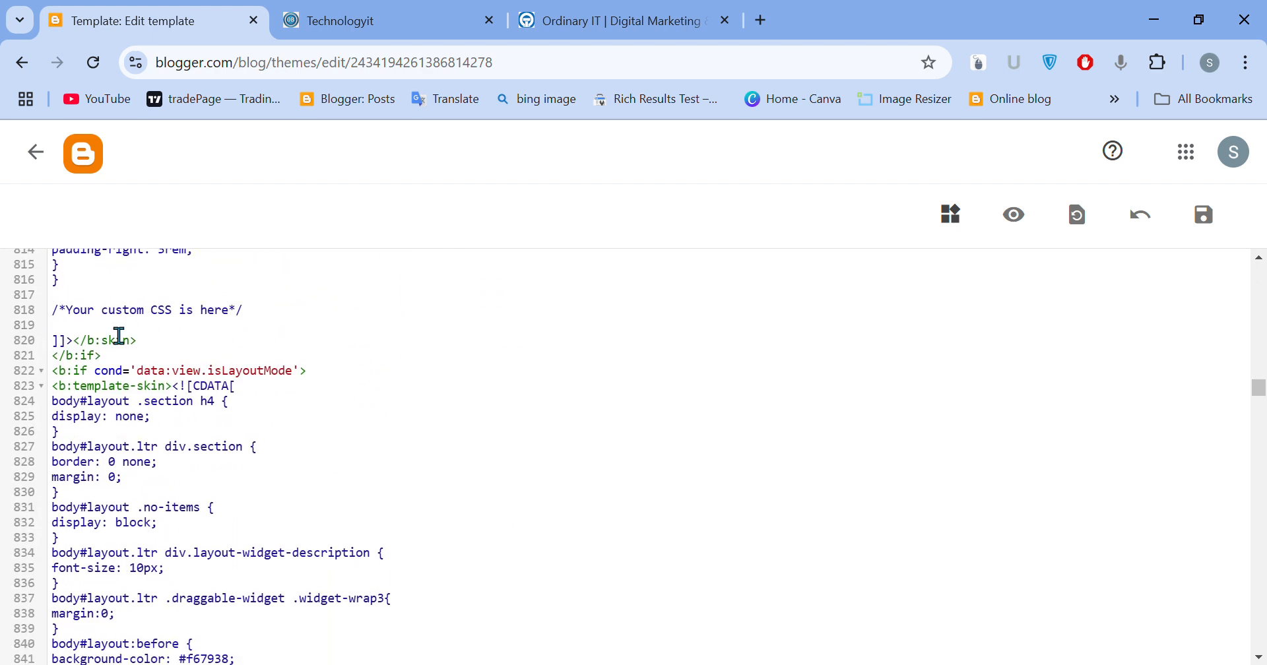
click(271, 323)
key(Return)
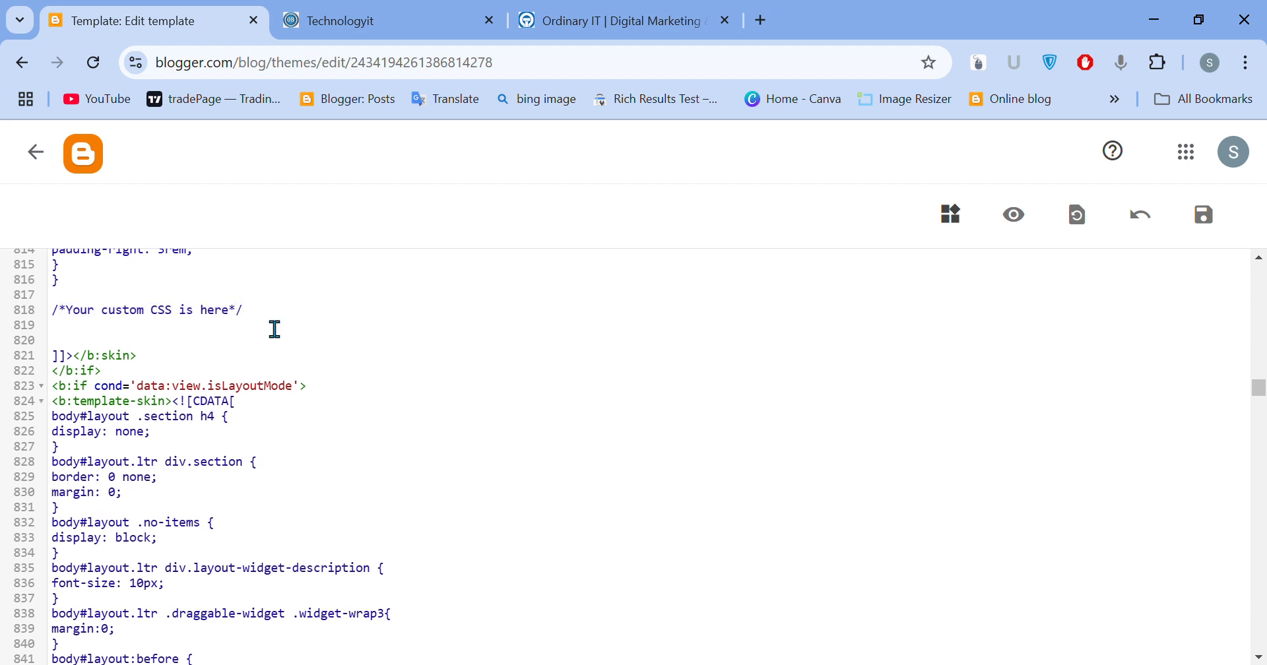
key(Return)
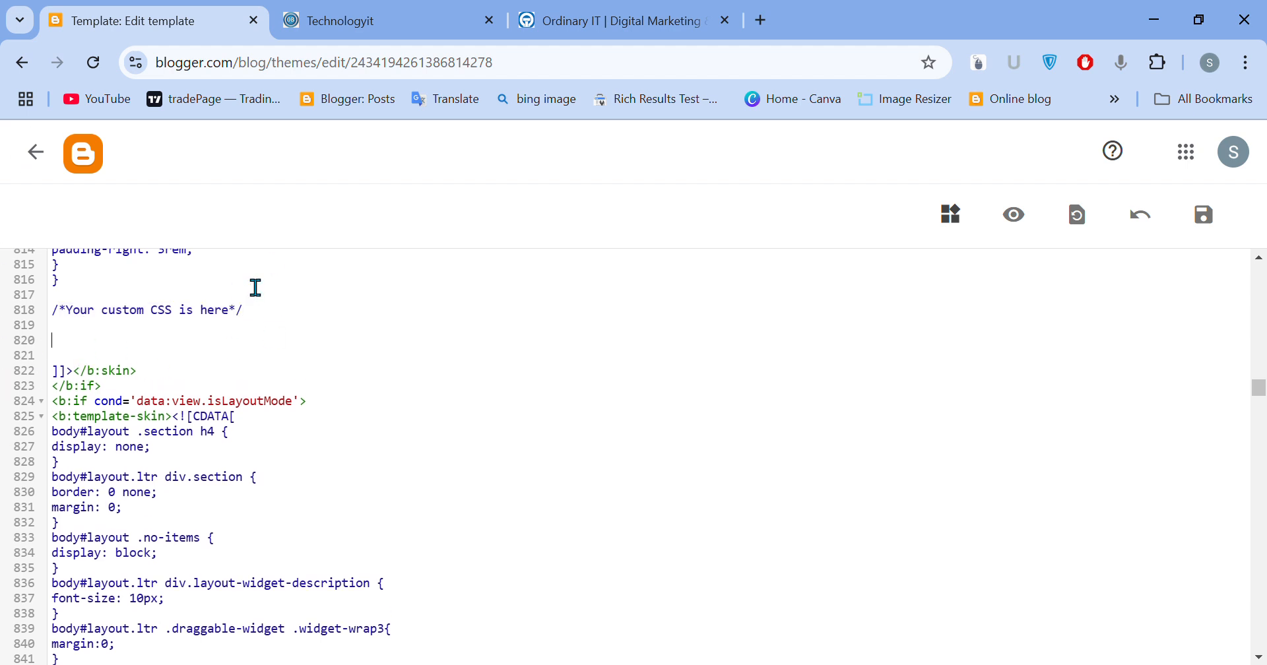
Inspect the header bar of the Ordinary IT homepage with the developer tools and copy its complete #header CSS rule.
click(579, 9)
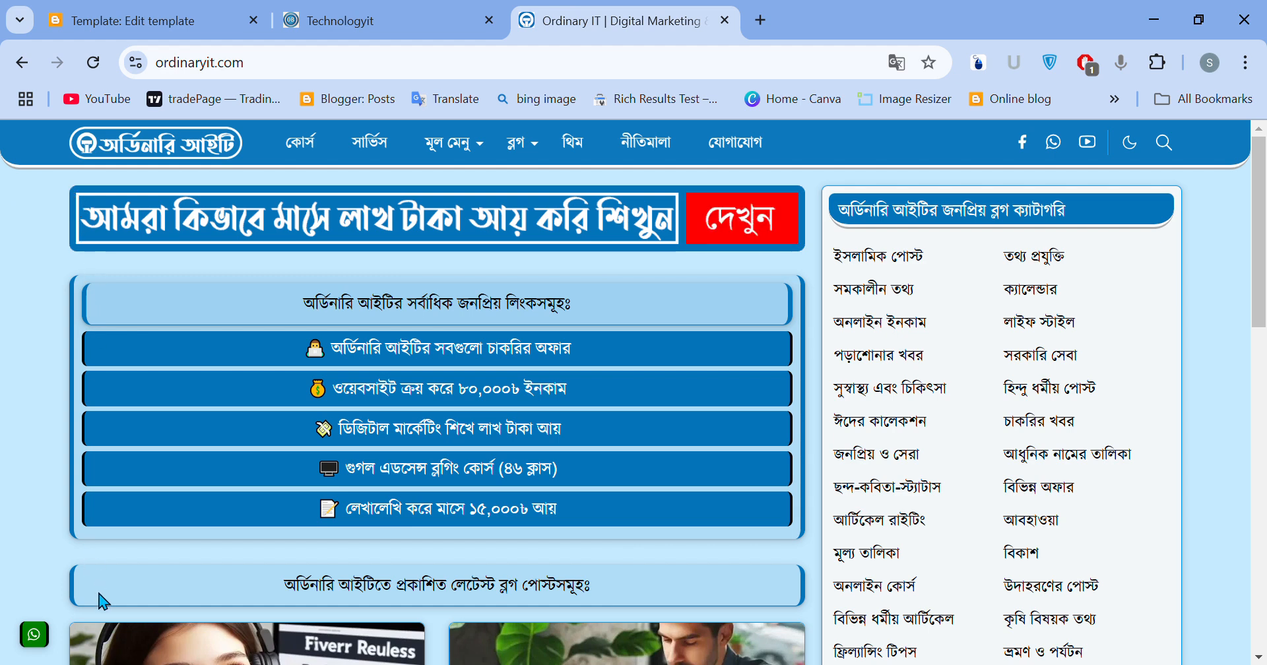
click(103, 641)
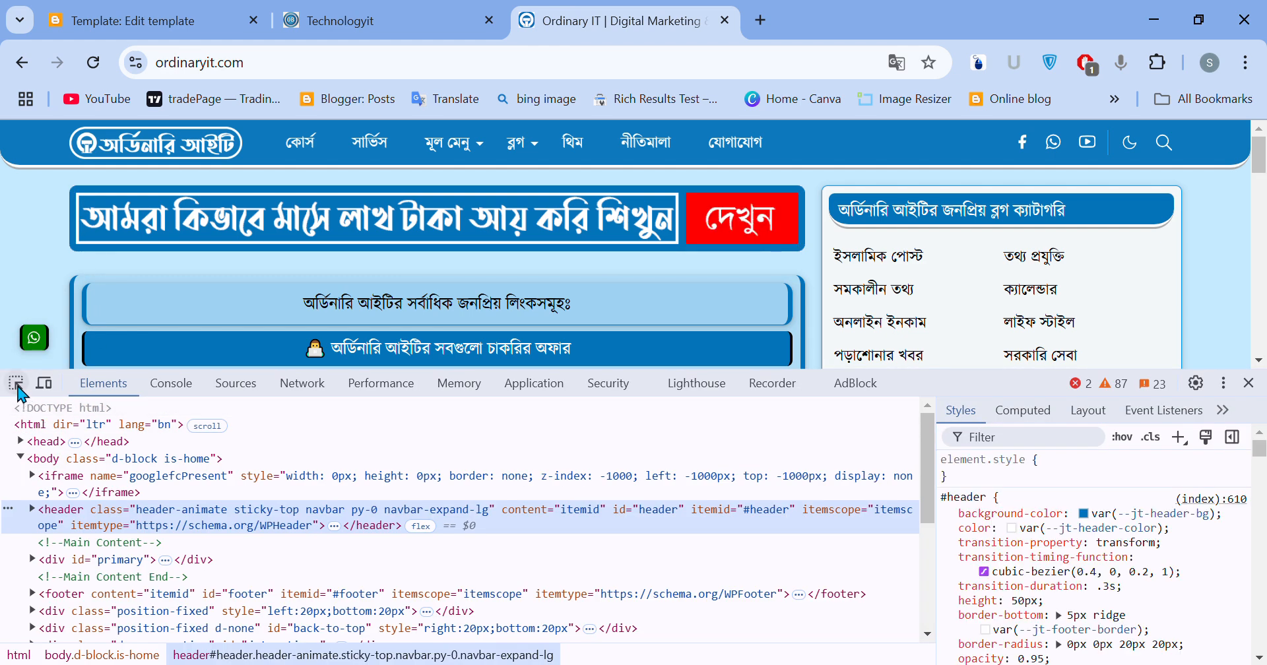
click(18, 388)
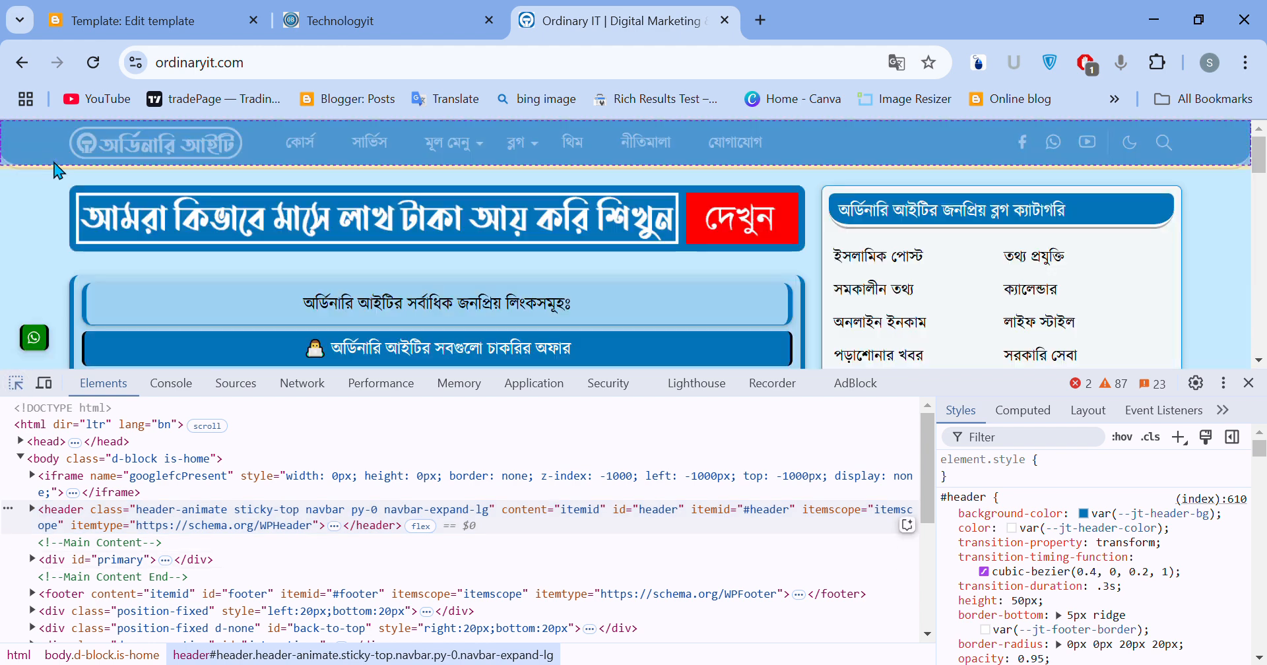
click(25, 141)
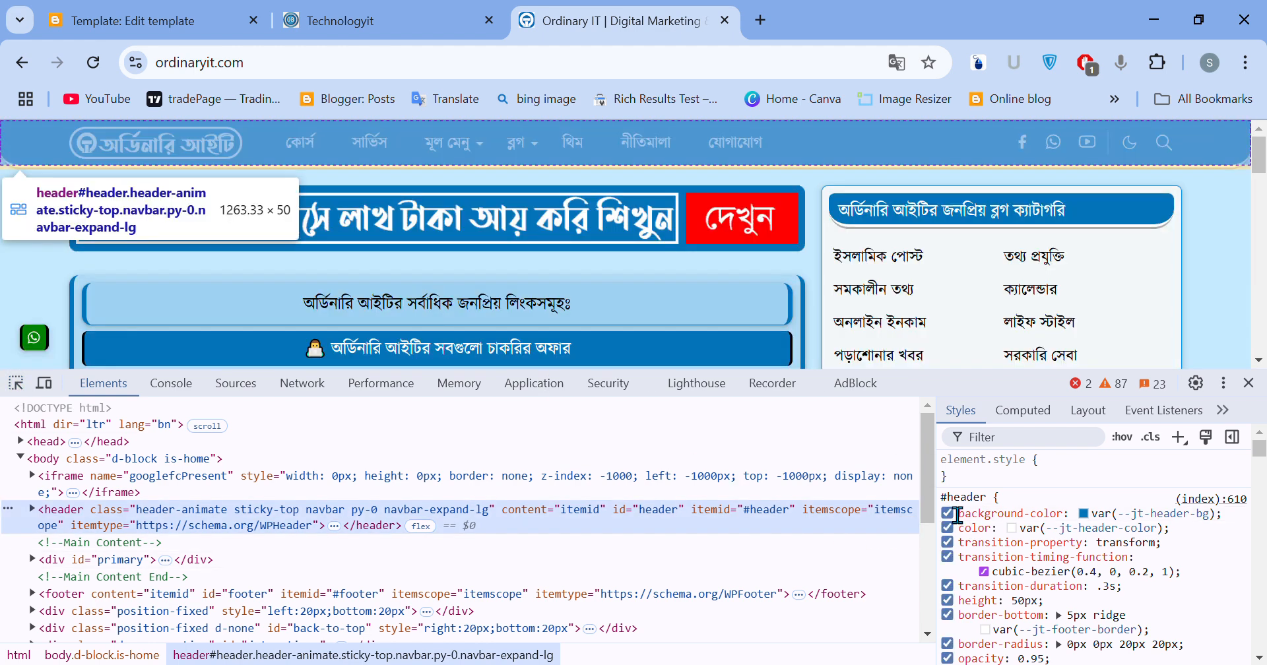
drag(960, 519, 983, 597)
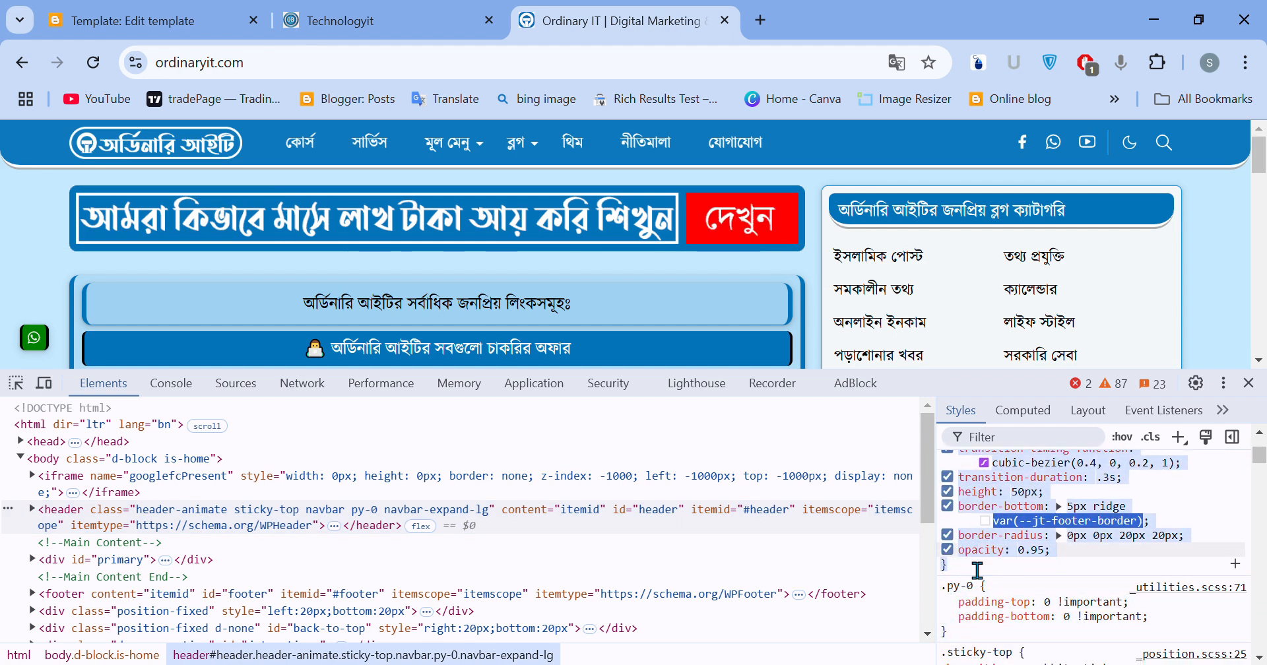
Paste the copied #header rule (50px height, 5px ridge bottom border, 0.95 opacity) under the custom CSS comment in the Blogger template and save.
click(164, 13)
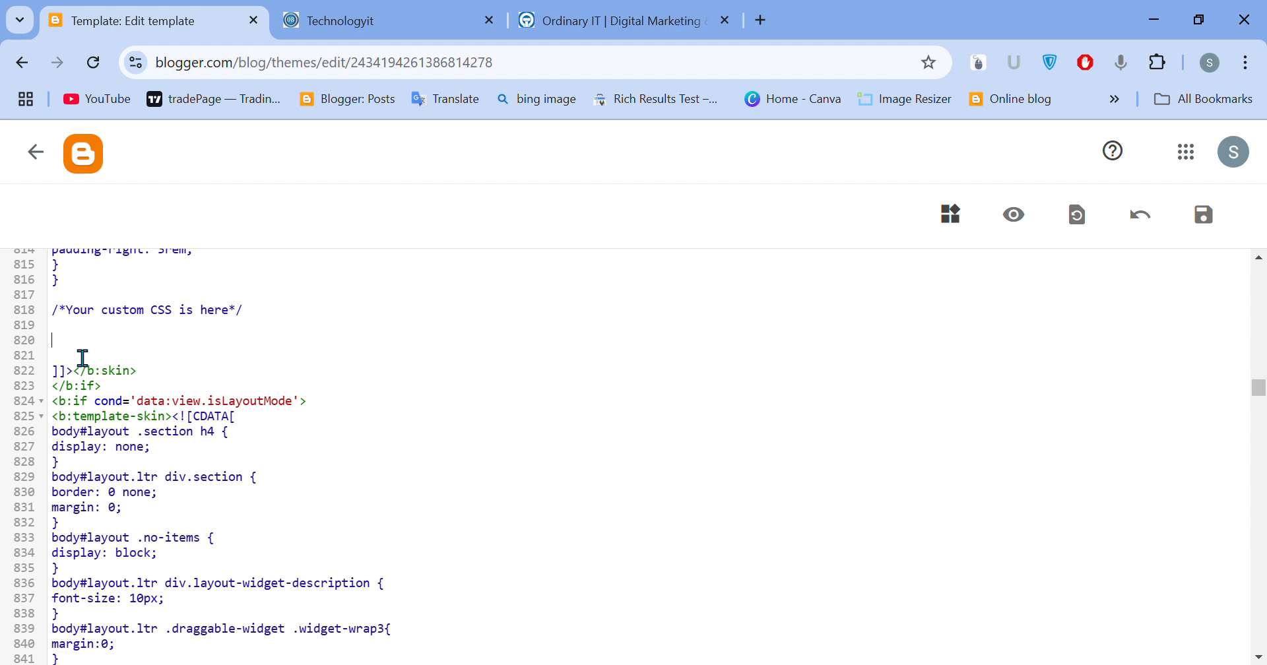
text(#header {     background-color: var(--jt-header-bg);     color: var(--jt-header-color);     transition-property: transform;     transition-timing-function: cubic-bezier(0.4, 0, 0.2, 1);     transition-duration: .3s;     height: 50px;     border-bottom: 5px ridge var(--jt-footer-border);     border-radius: 0px 0px 20px 20px;     opacity: 0.95; })
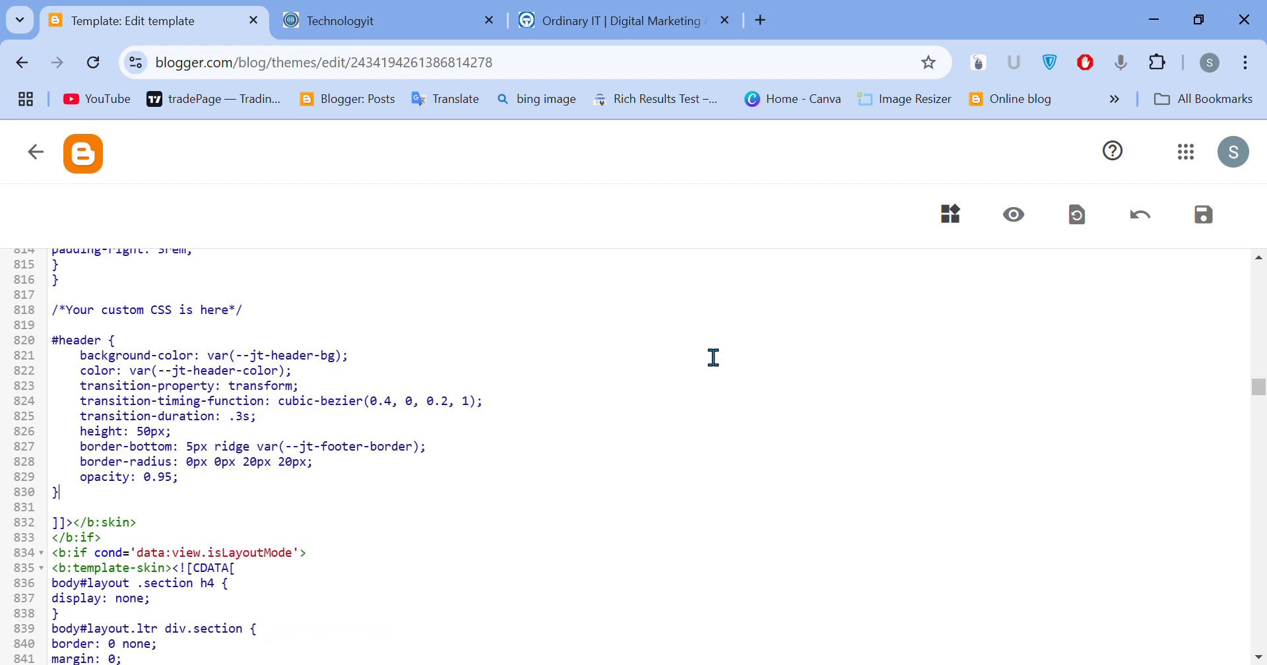
click(1203, 232)
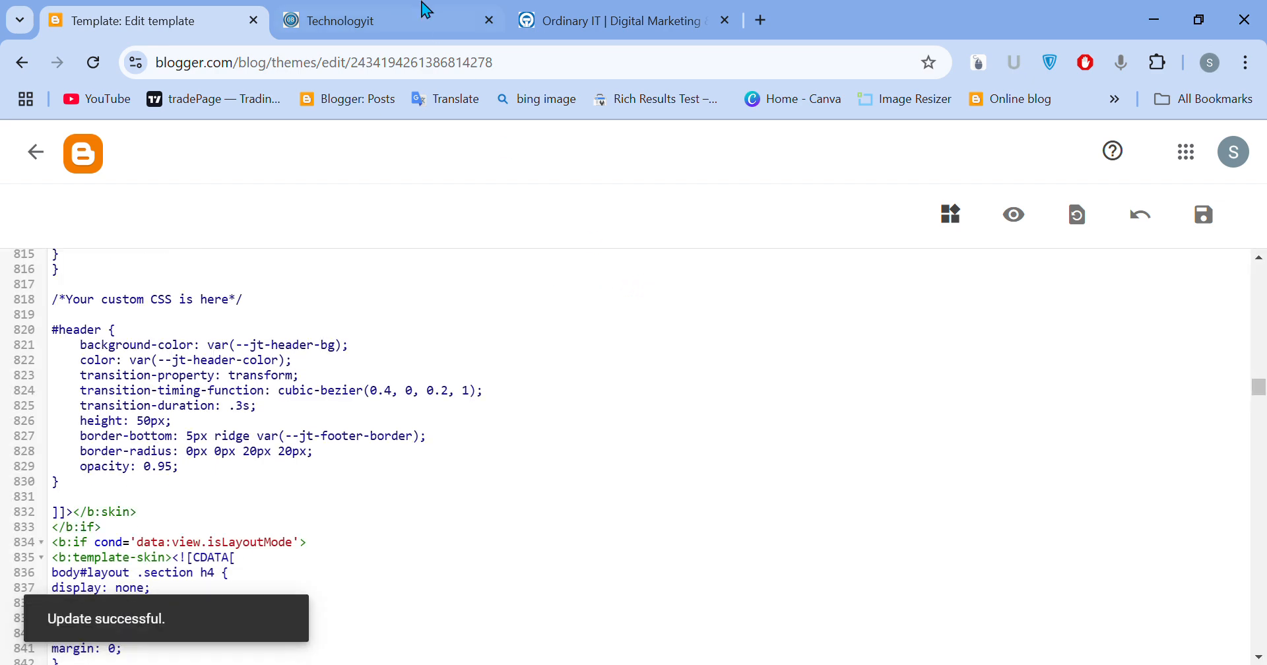
Compare the Technologyit blog's restyled header with the Ordinary IT header and look down the blog page to its footer.
click(390, 20)
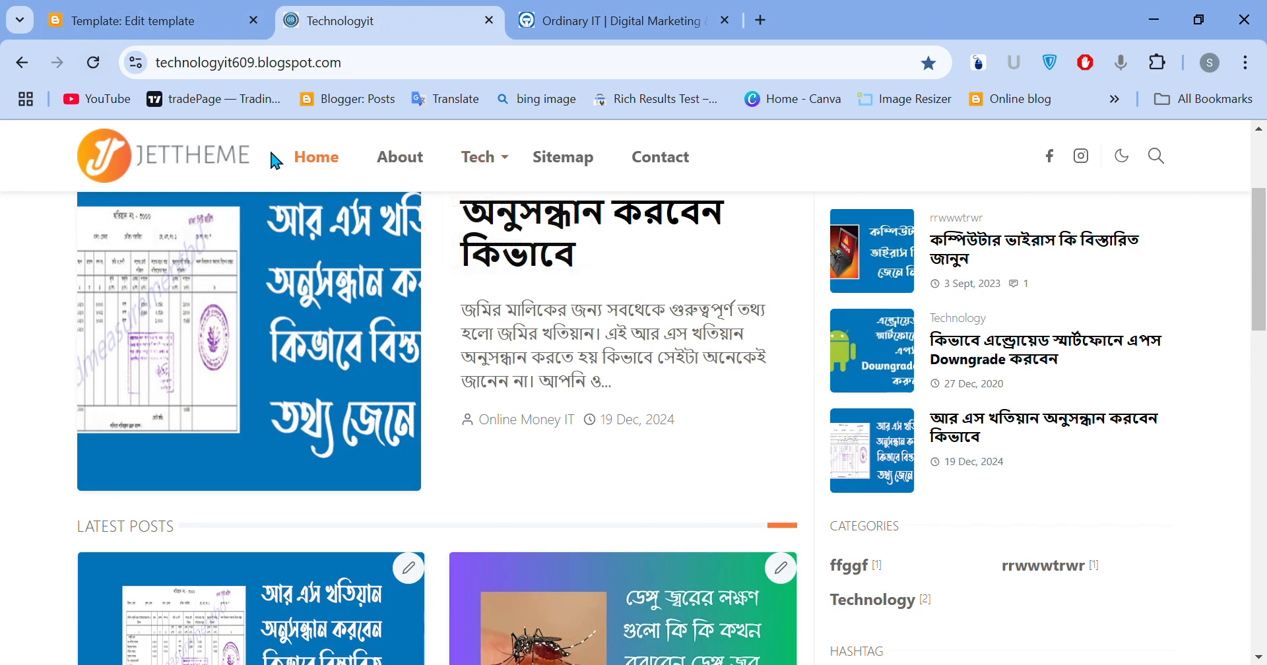
click(604, 20)
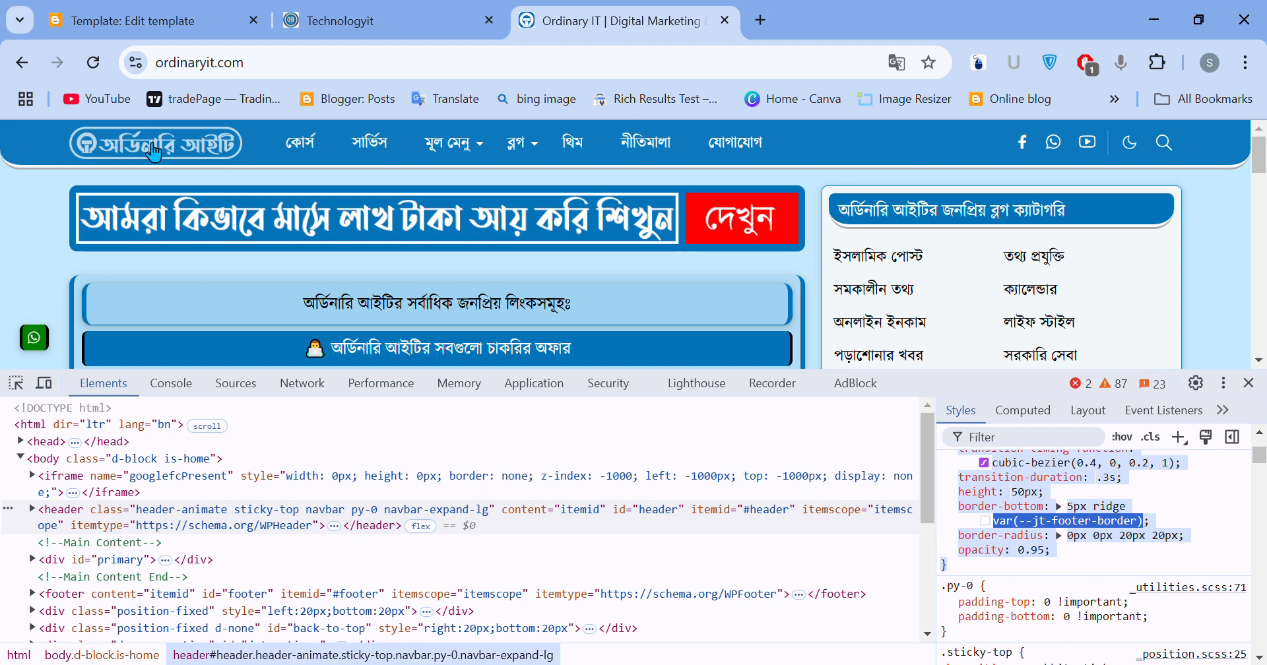
click(333, 19)
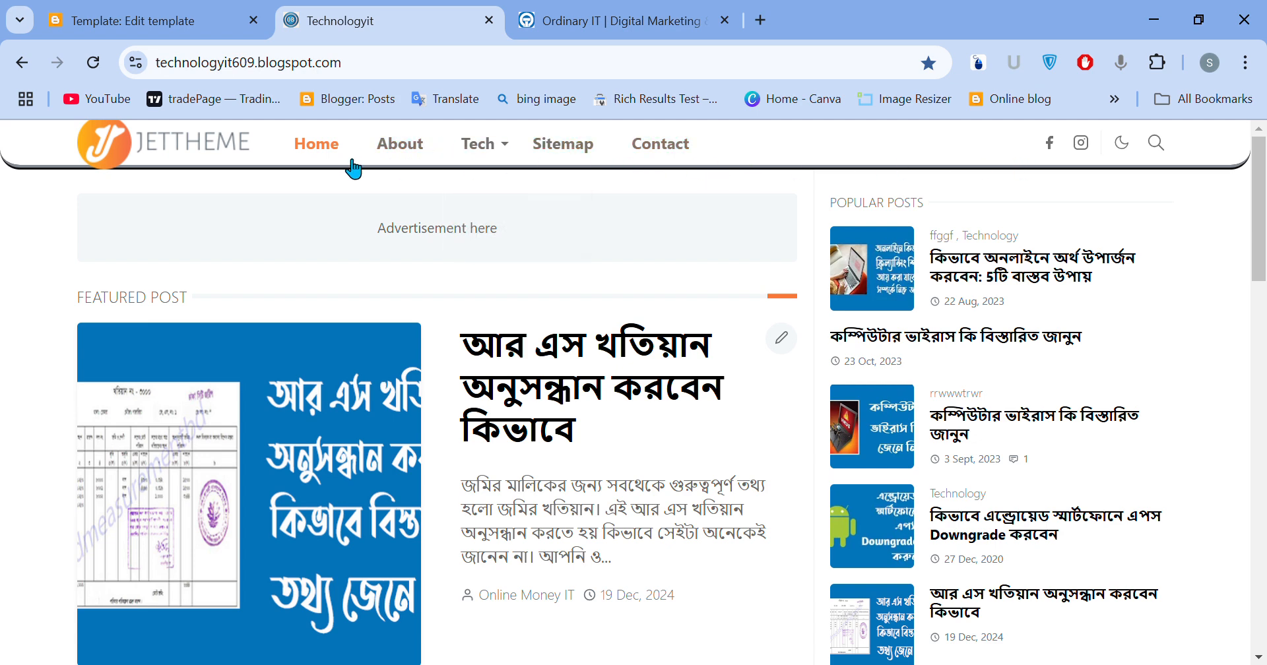
click(623, 21)
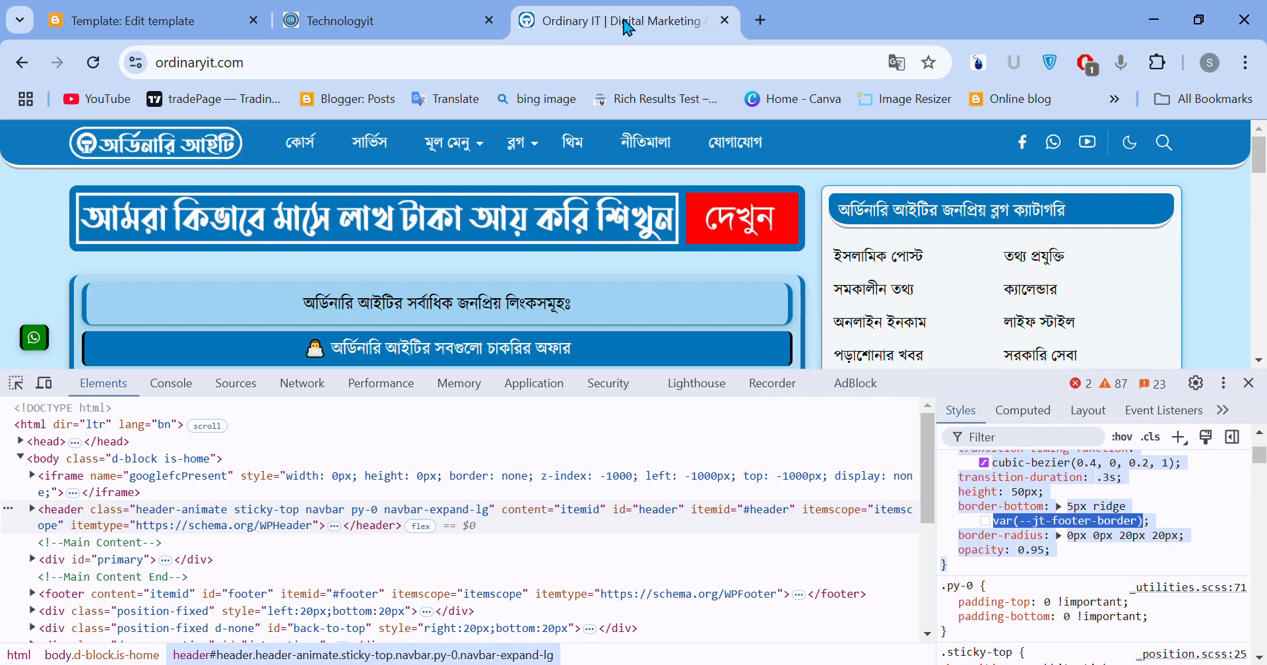
click(364, 10)
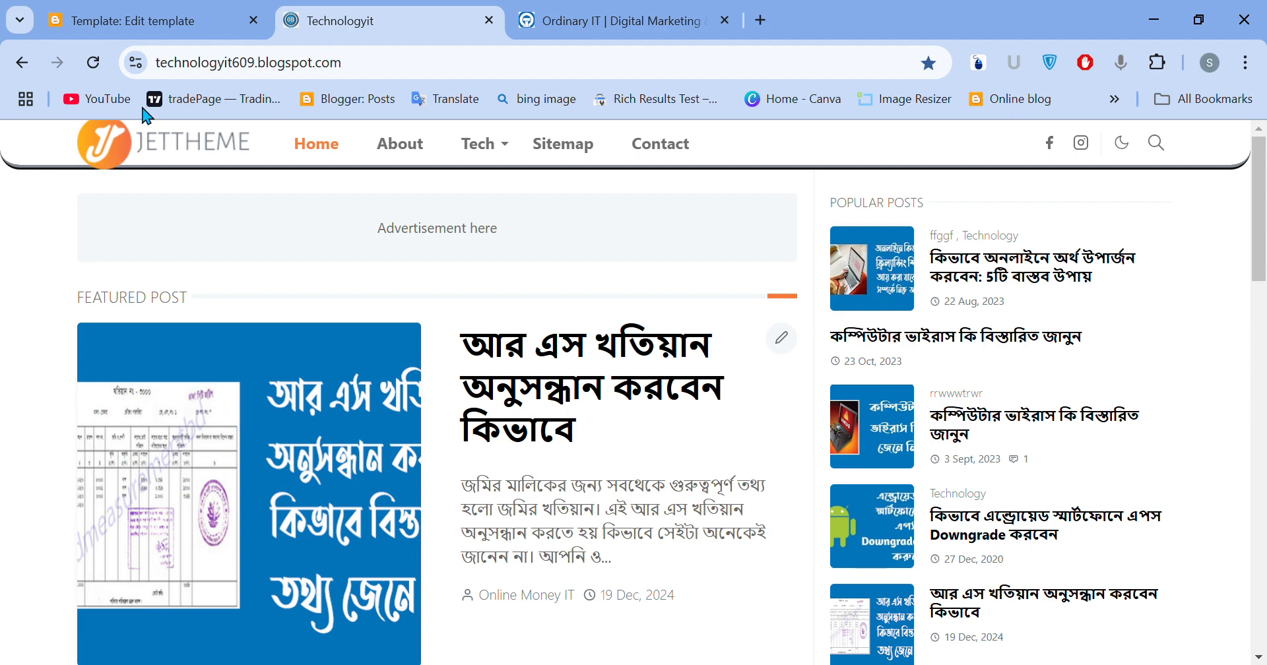
scroll(6, 320, down, 12)
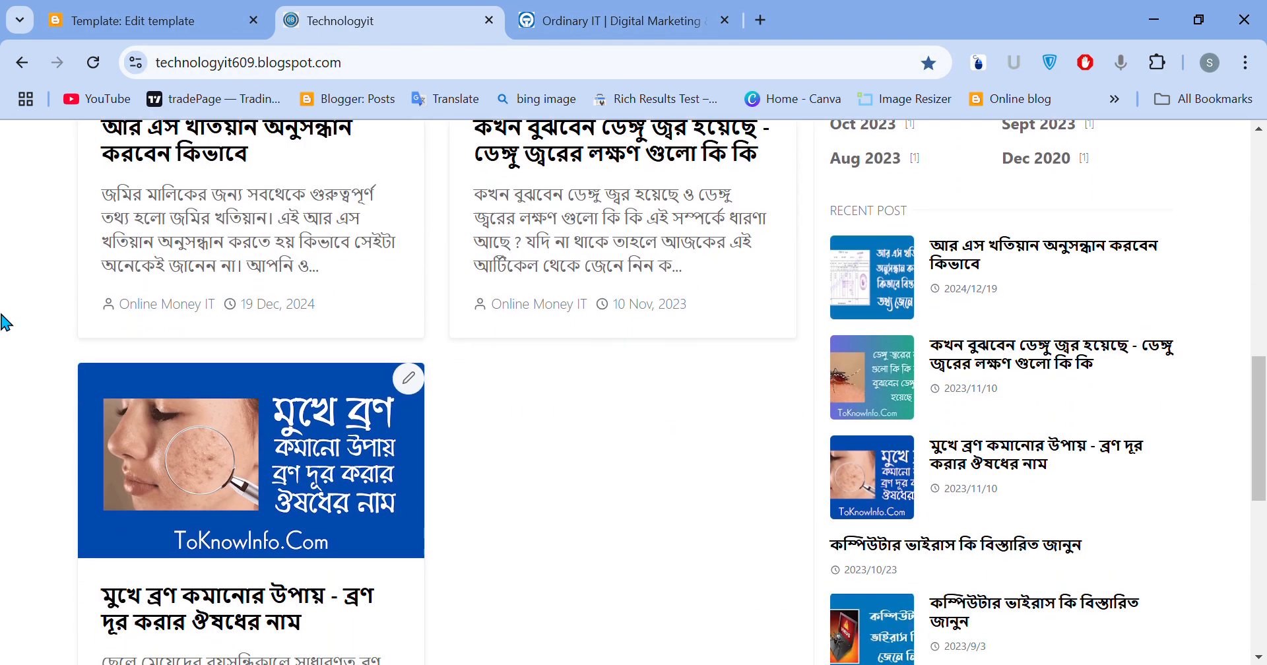
scroll(6, 321, down, 10)
Inspect the main footer block on the Ordinary IT page and copy the complete #footer CSS rule it inherits.
click(547, 20)
scroll(6, 318, down, 10)
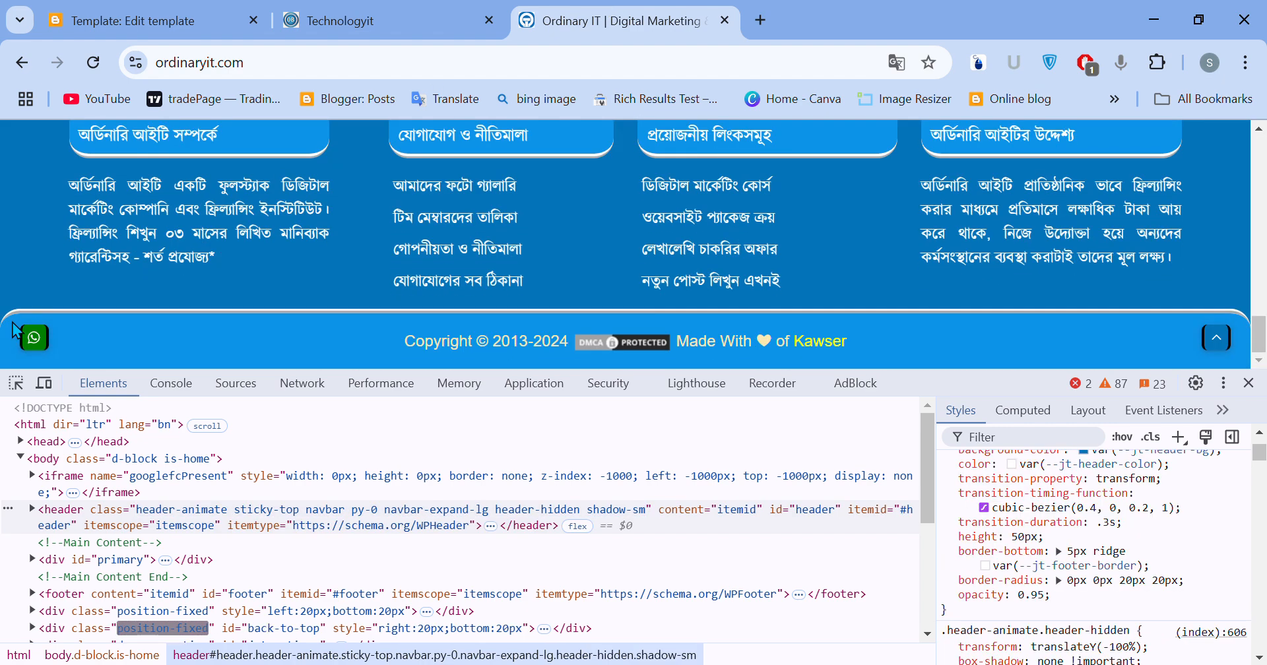
scroll(13, 322, up, 1)
click(16, 383)
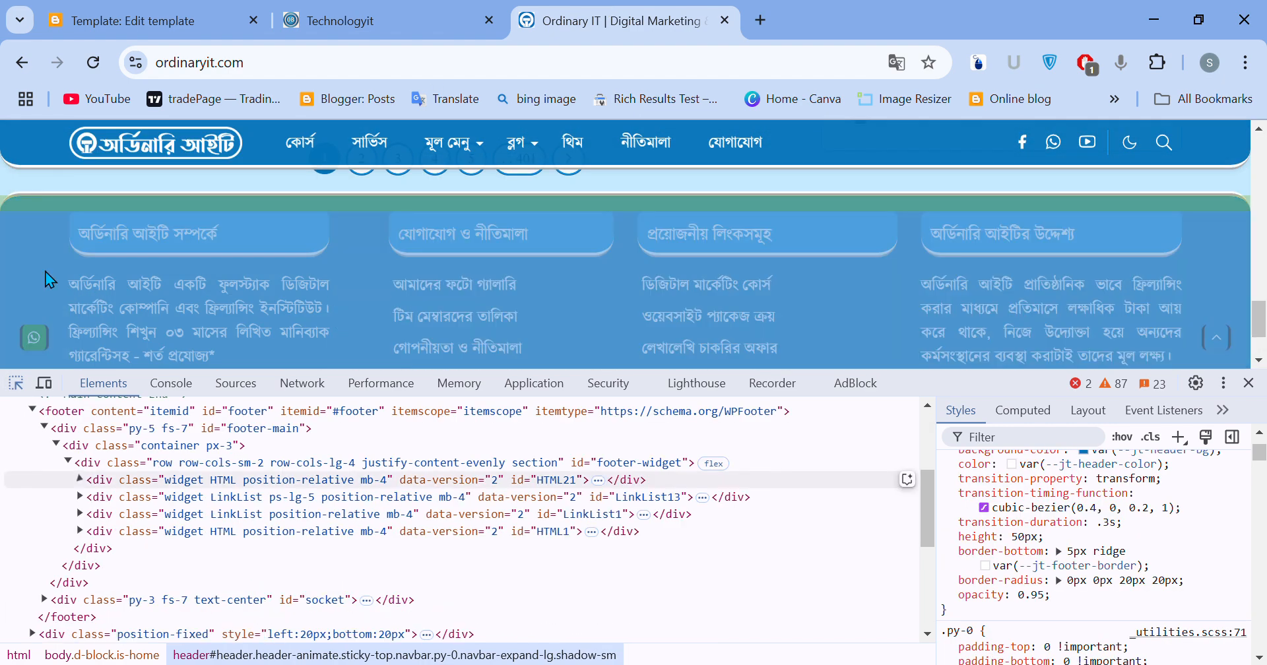
click(35, 312)
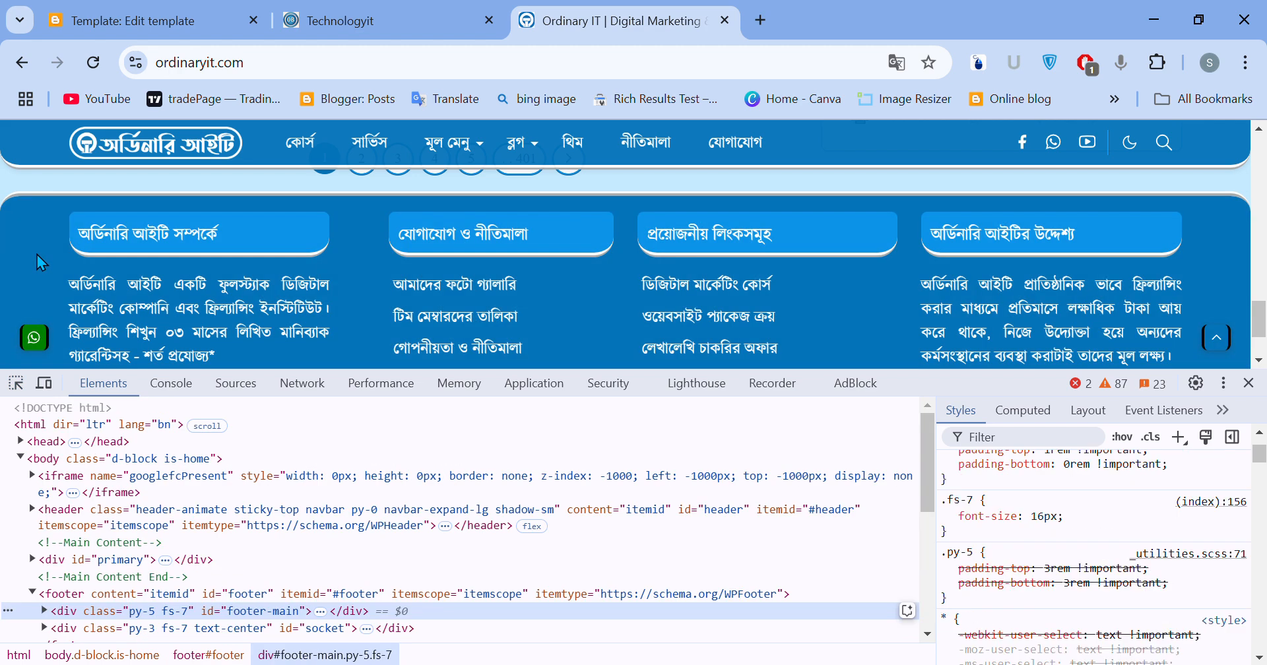
scroll(1027, 591, down, 2)
scroll(1009, 586, down, 5)
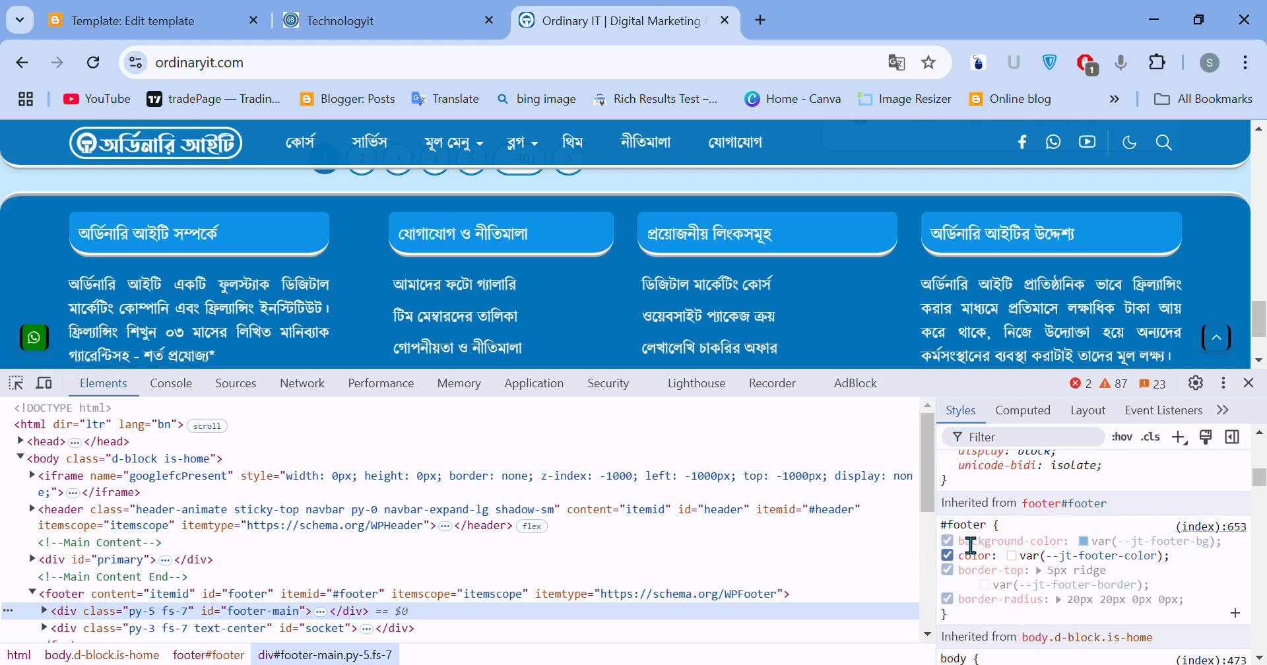
drag(958, 541, 958, 619)
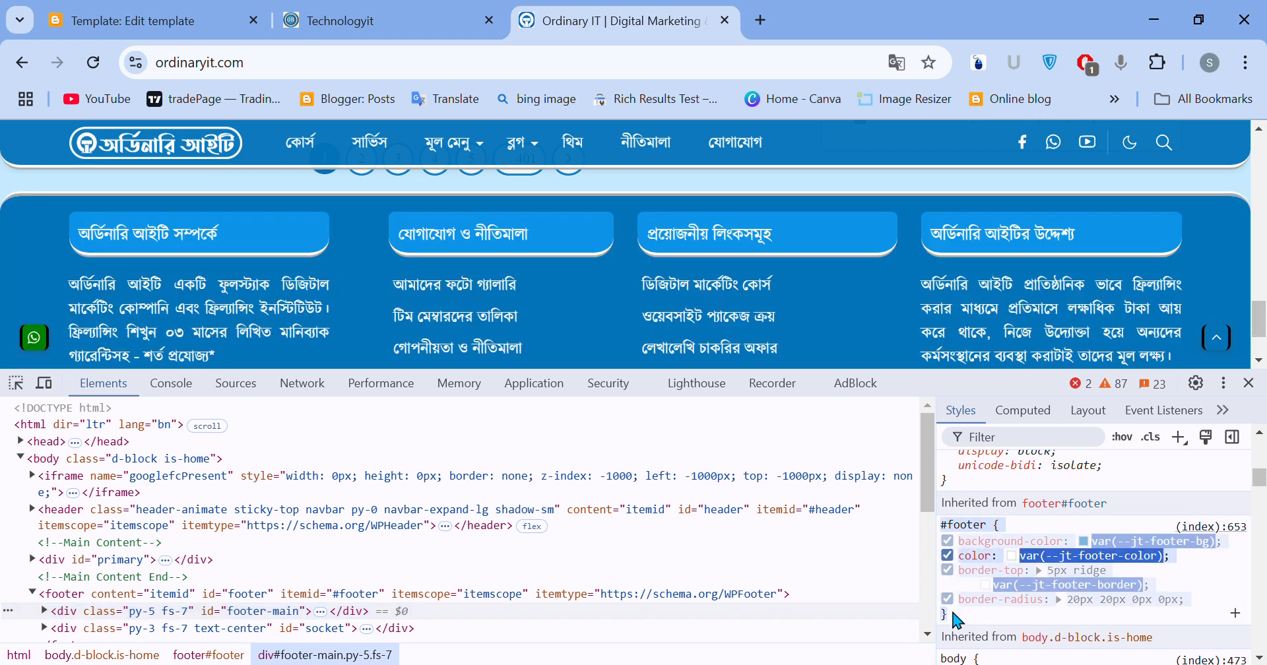
Paste the copied #footer rule (5px ridge top border, 20px 20px 0px 0px radius) below the #header rule in the Blogger template and save.
click(132, 14)
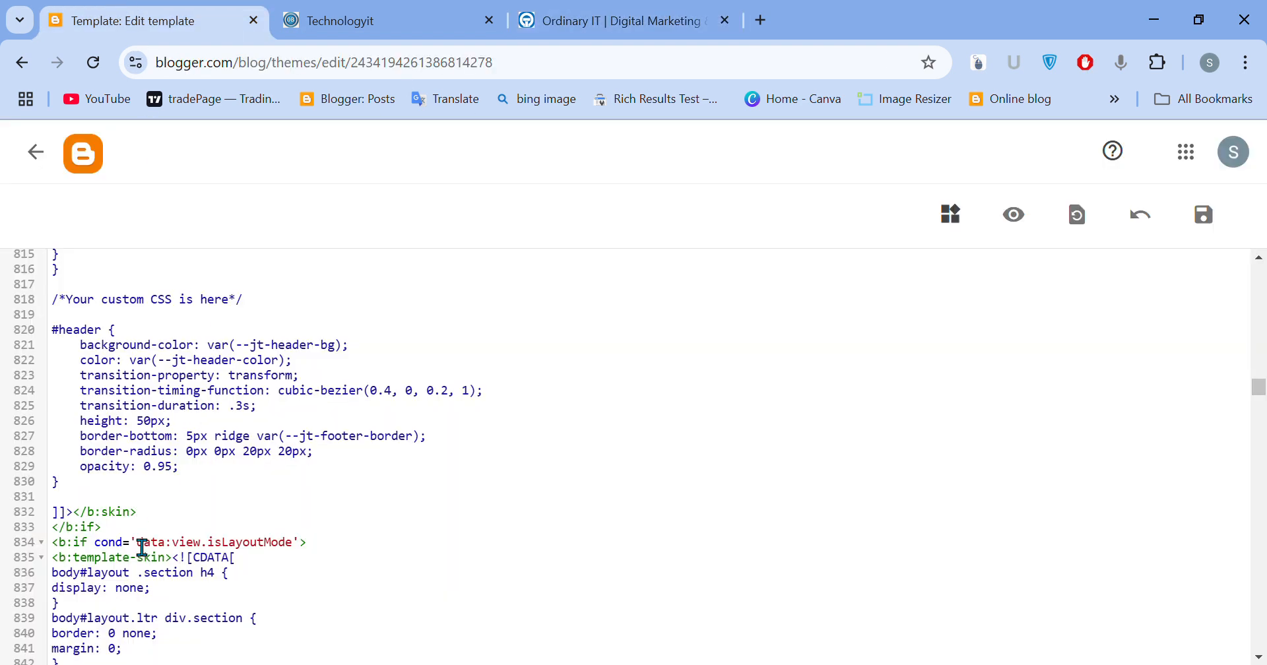
key(Return)
key(Return)
text(#footer {     background-color: var(--jt-footer-bg);     color: var(--jt-footer-color);     border-top: 5px ridge var(--jt-footer-border);     border-radius: 20px 20px 0px 0px; })
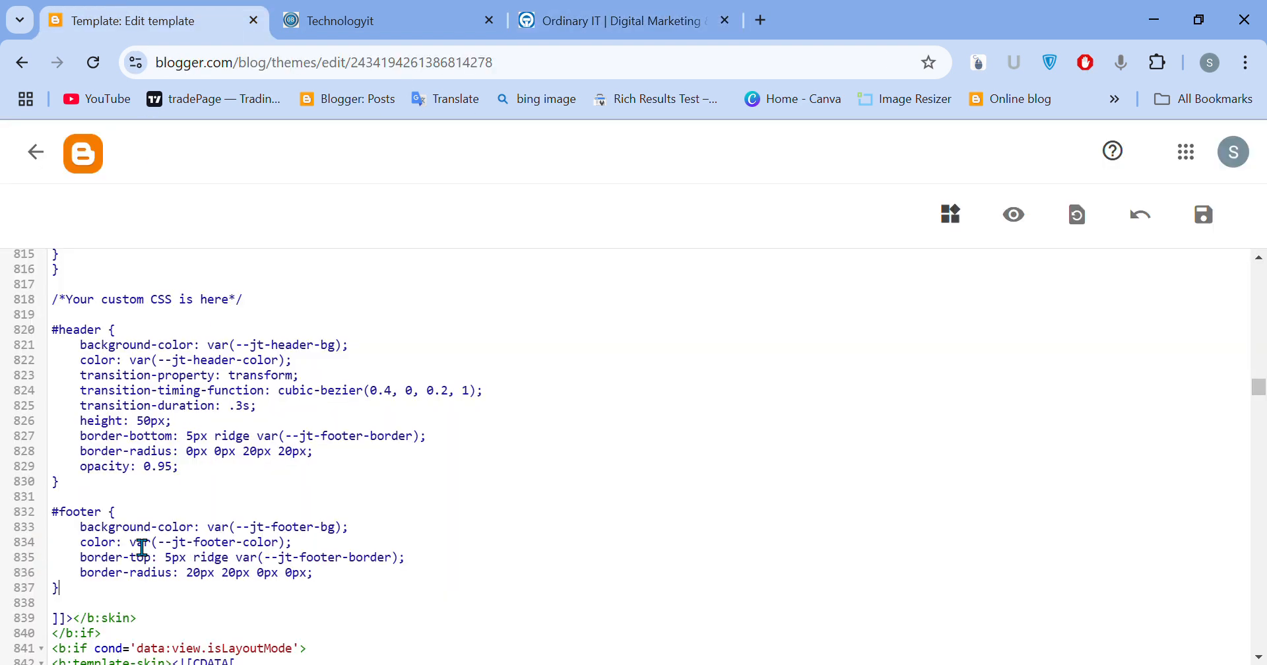
click(1205, 218)
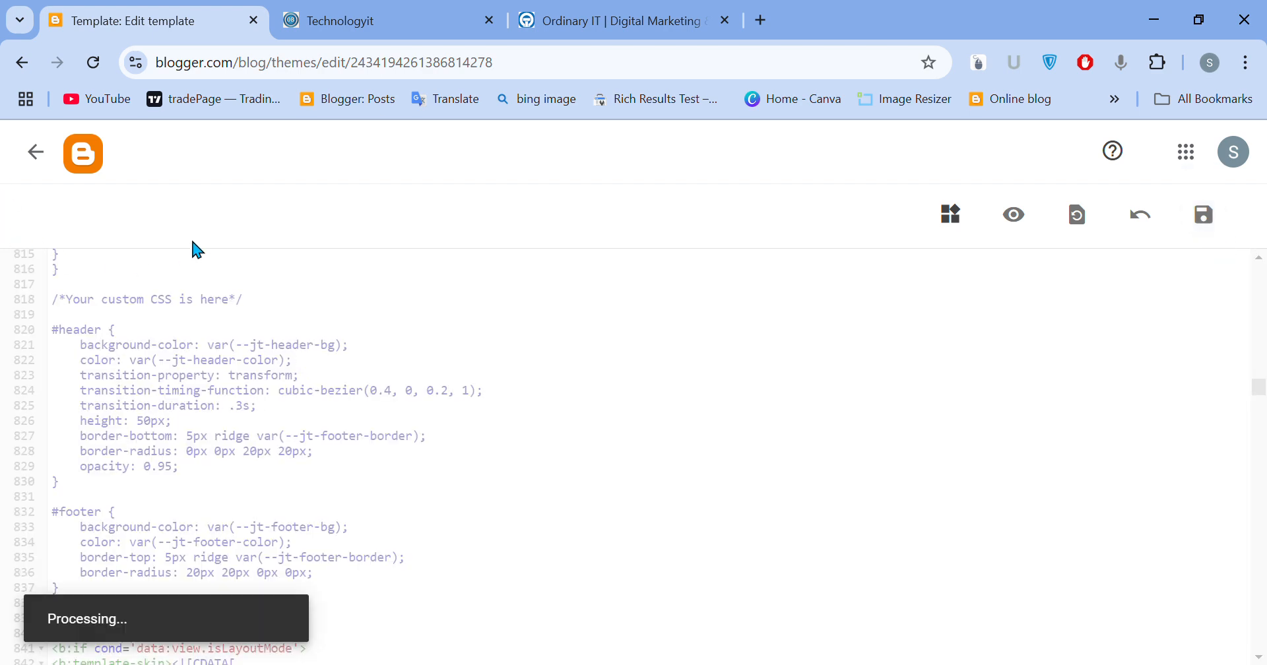
Compare the Technologyit blog's restyled footer with the Ordinary IT footer, then look back up the blog page to its header.
click(325, 21)
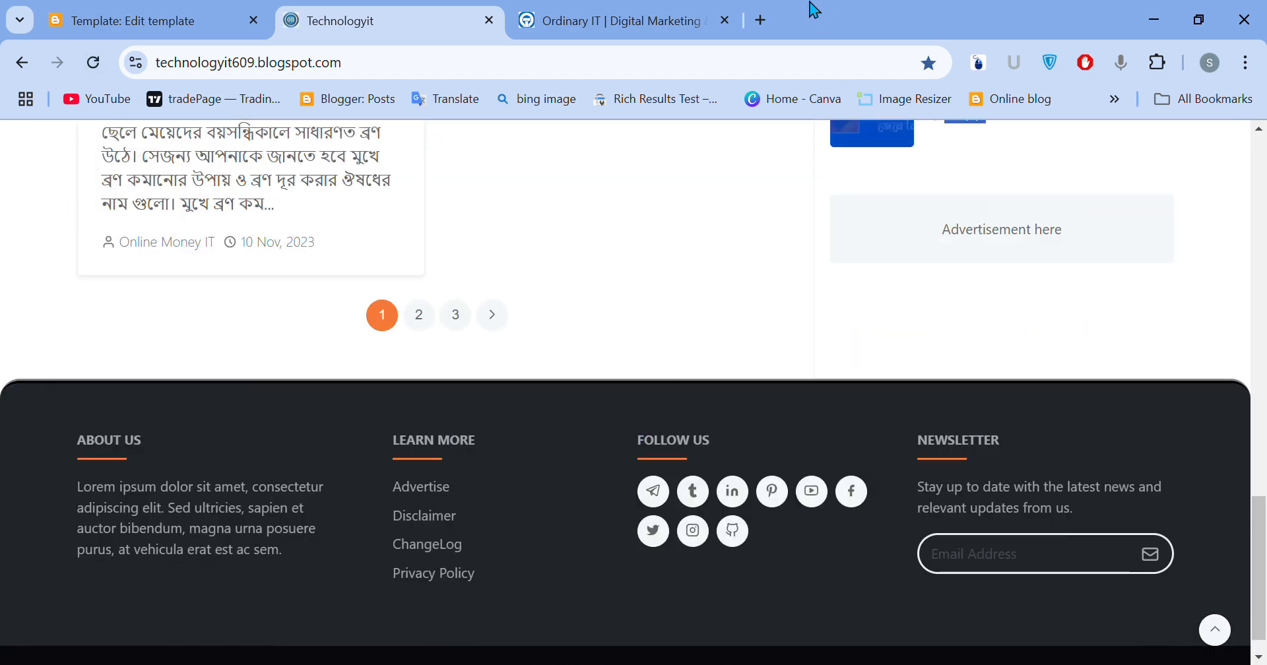
click(614, 21)
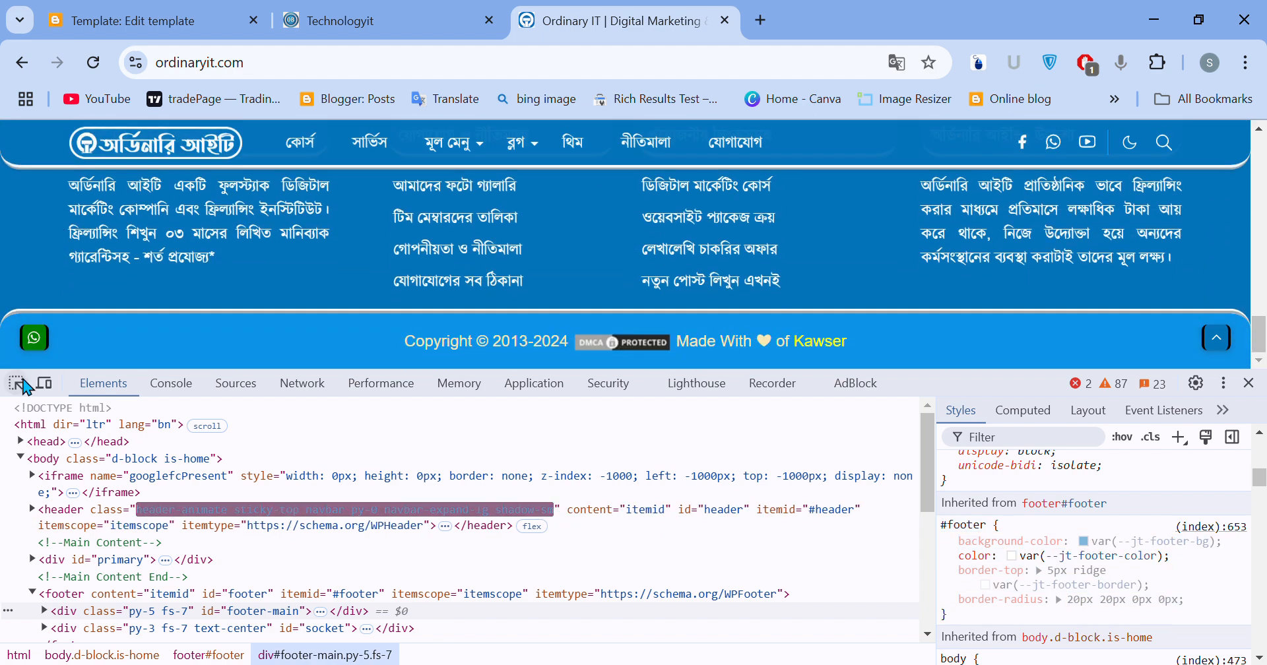
click(1248, 384)
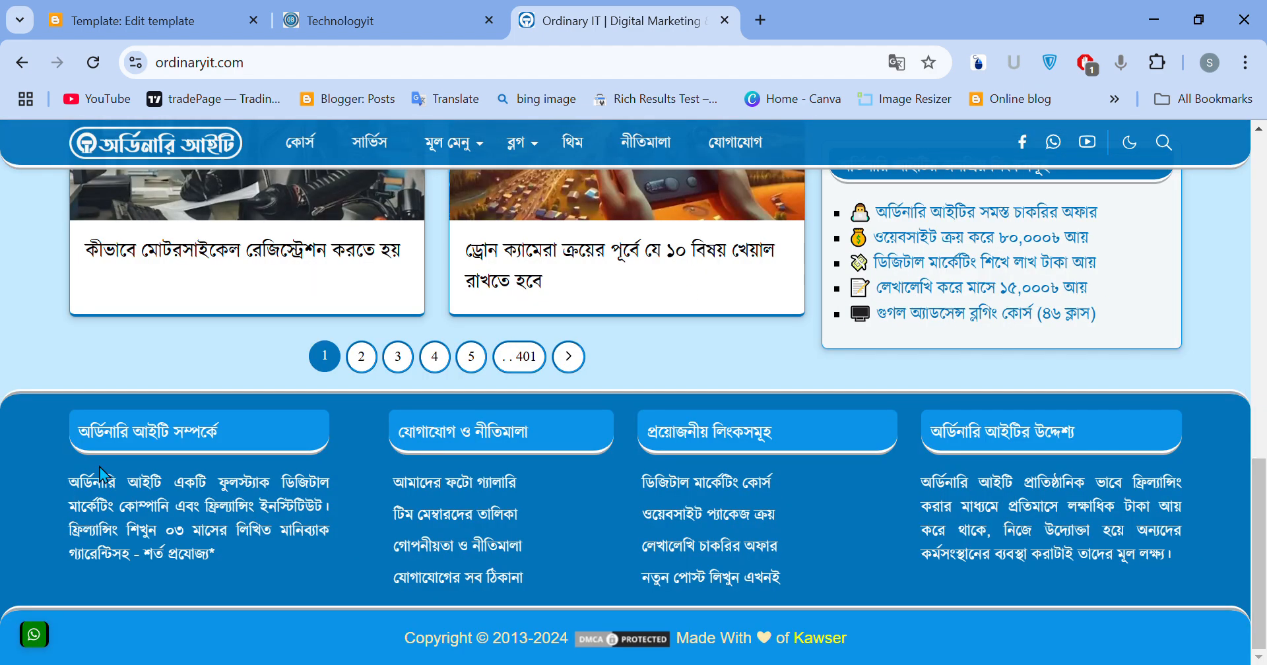
click(283, 10)
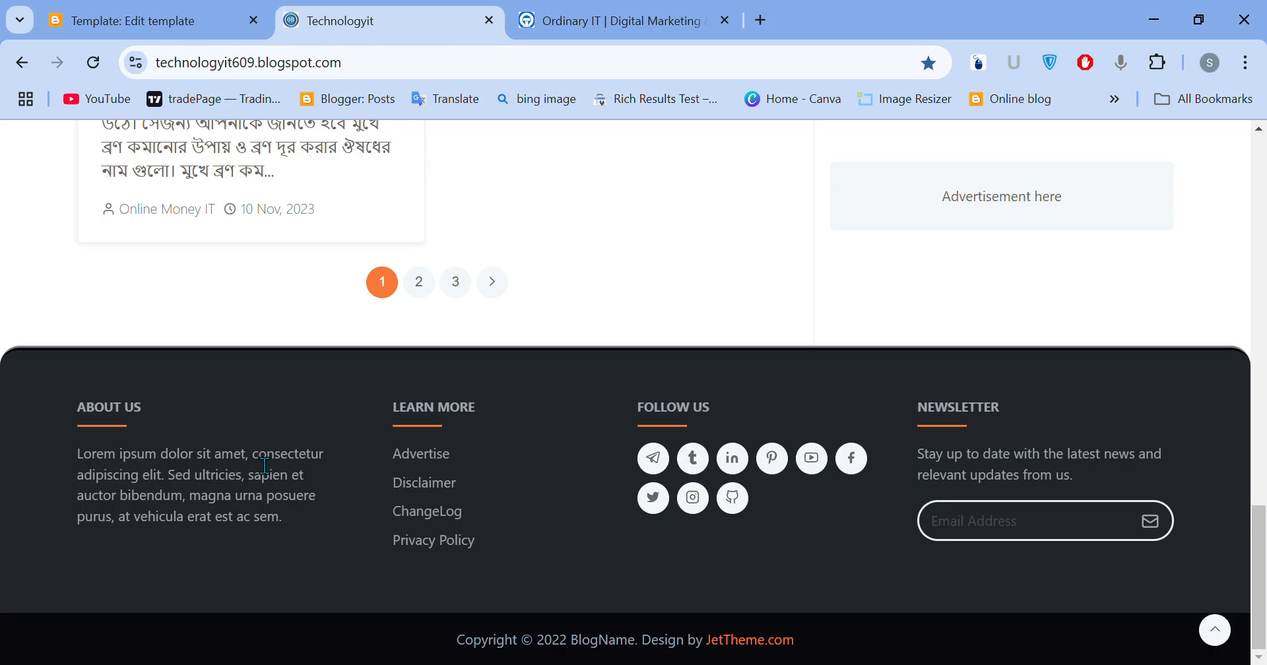
scroll(496, 468, up, 20)
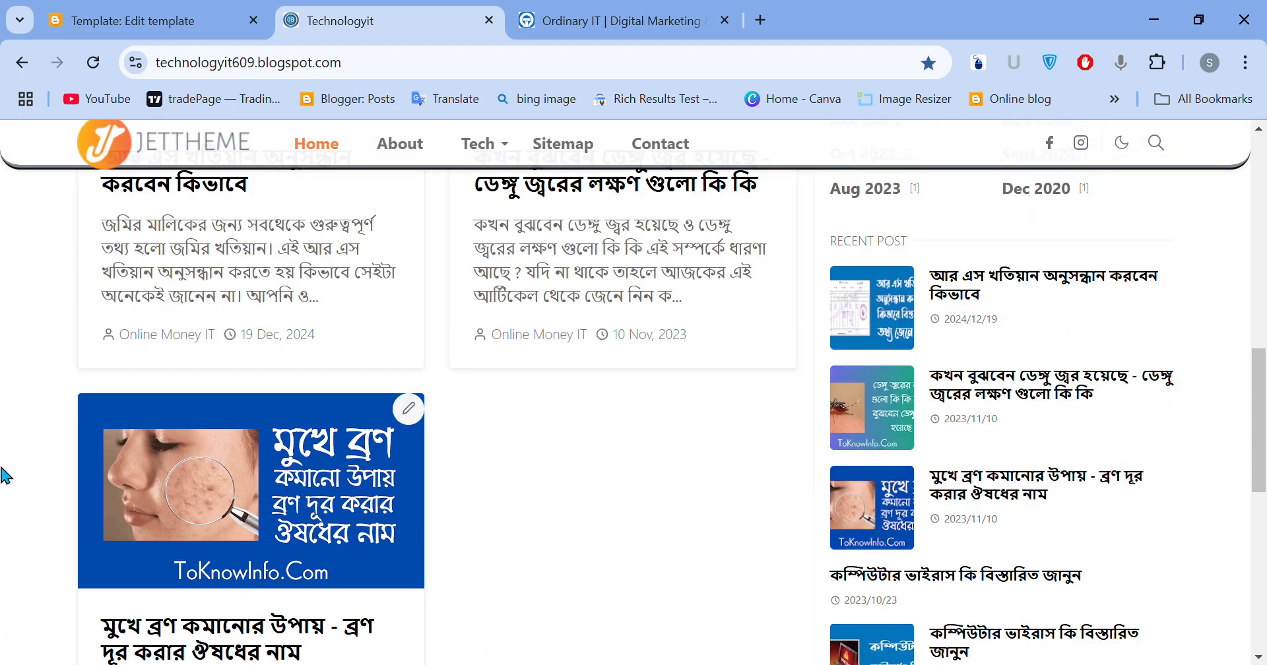
scroll(5, 488, down, 3)
scroll(6, 488, up, 3)
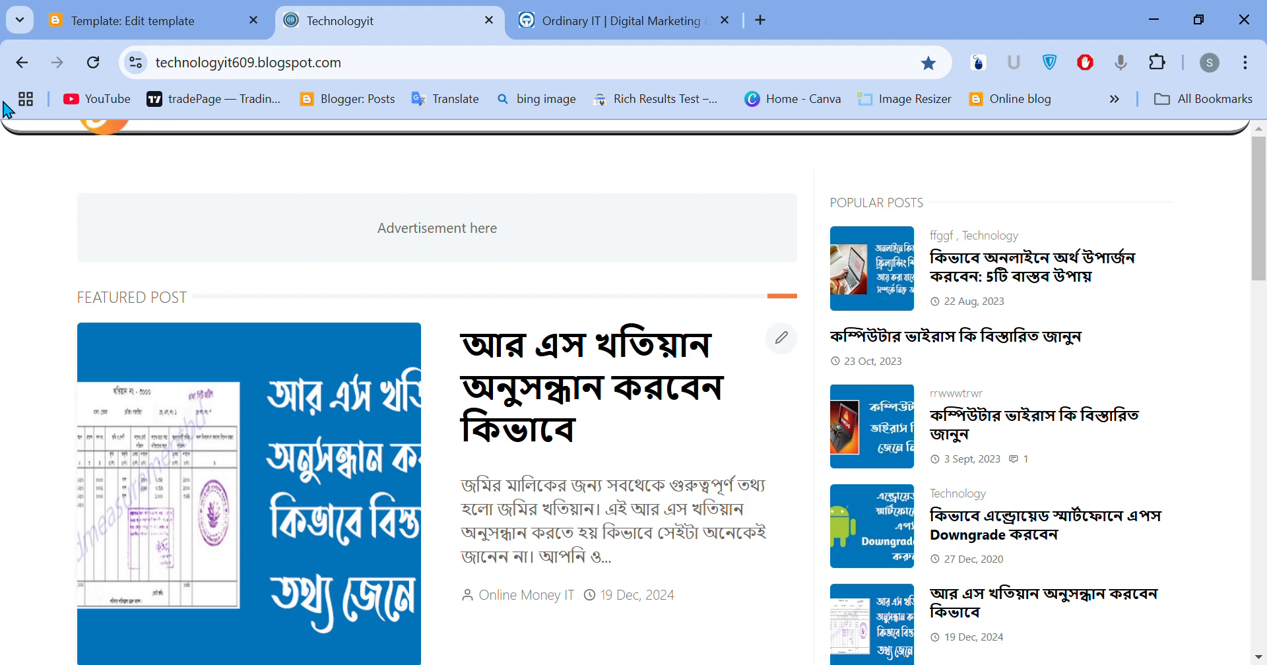
Open the Technologyit theme customiser's advanced settings and set the main colour to the near-black theme colour.
click(119, 18)
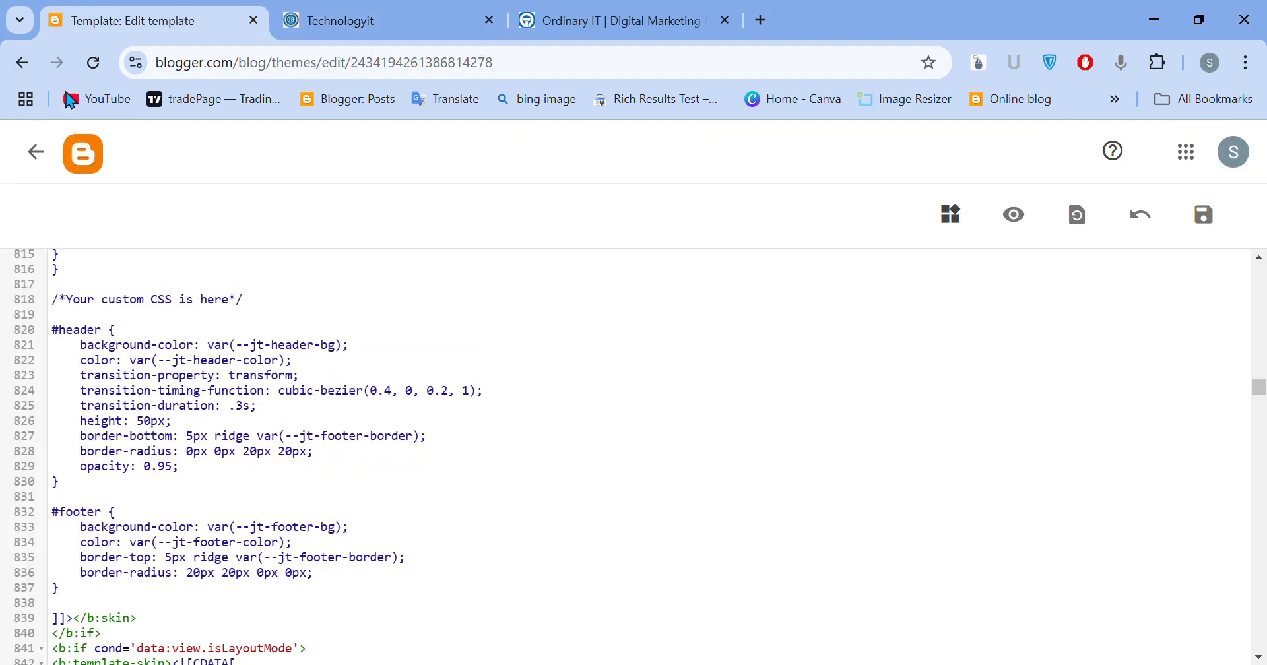
click(37, 151)
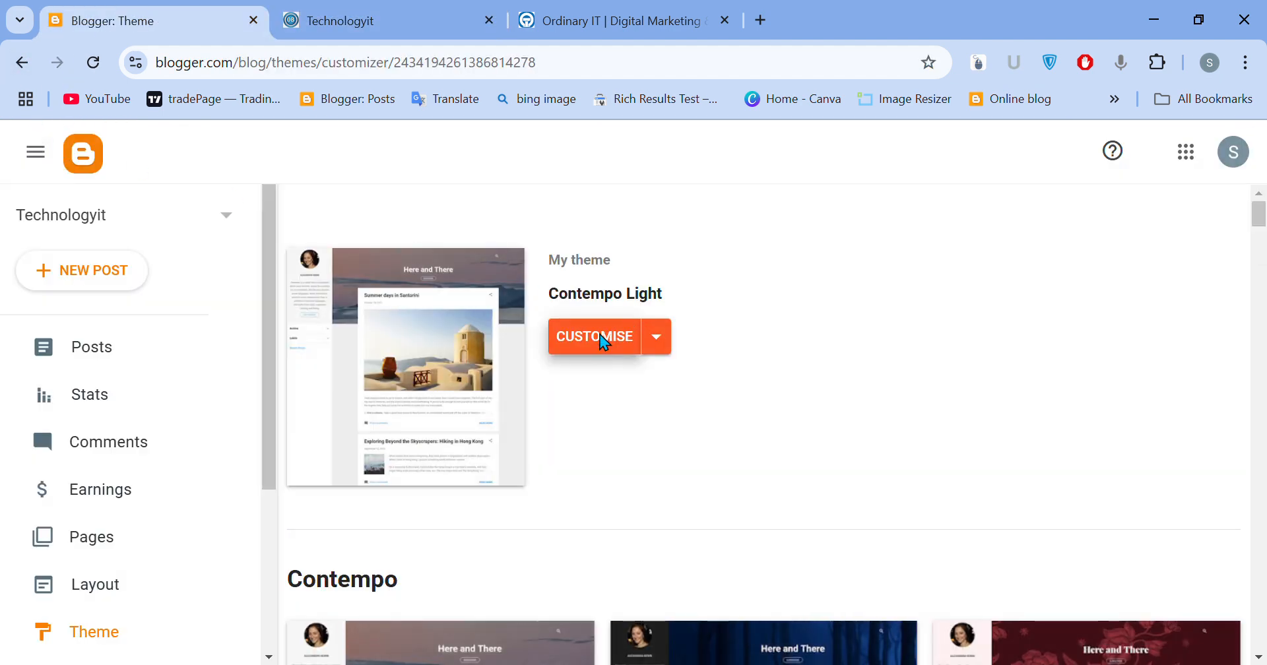
click(600, 334)
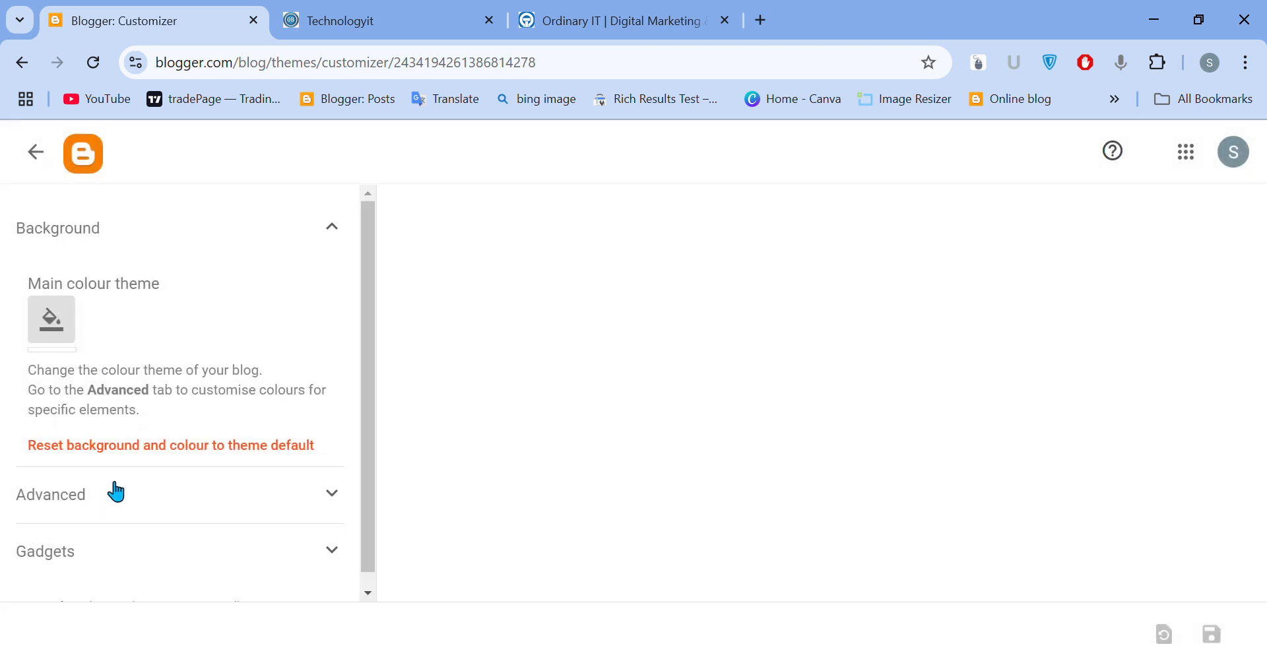
click(116, 492)
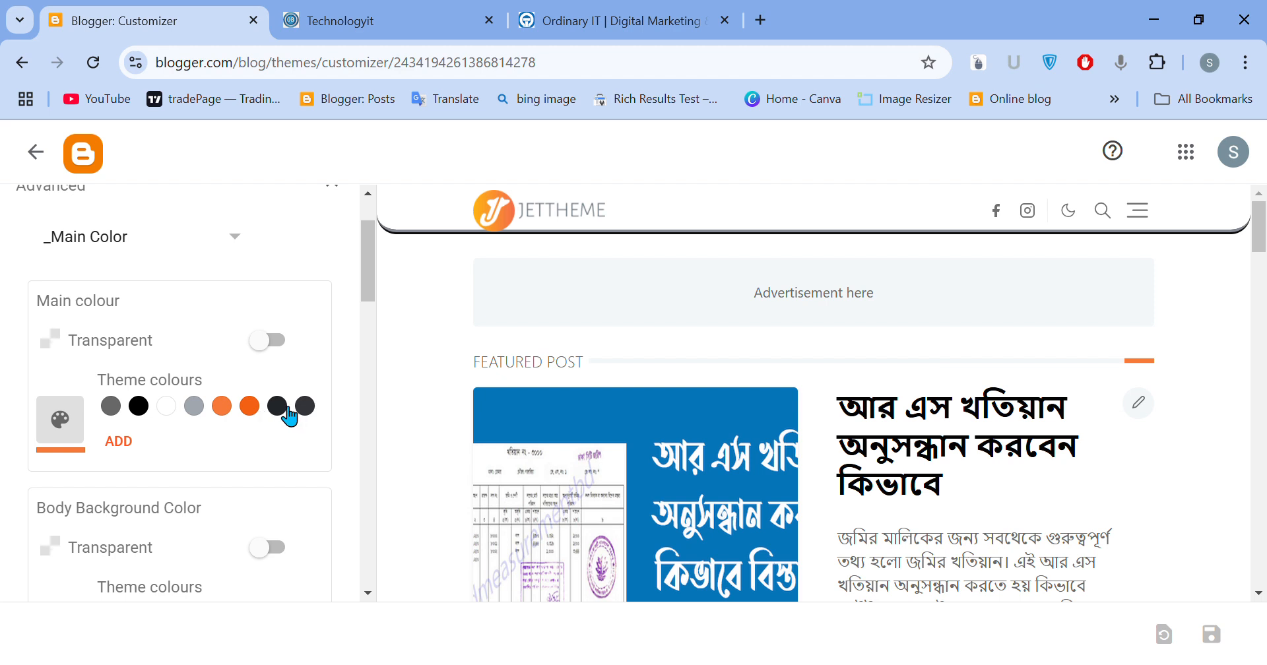
scroll(119, 415, down, 3)
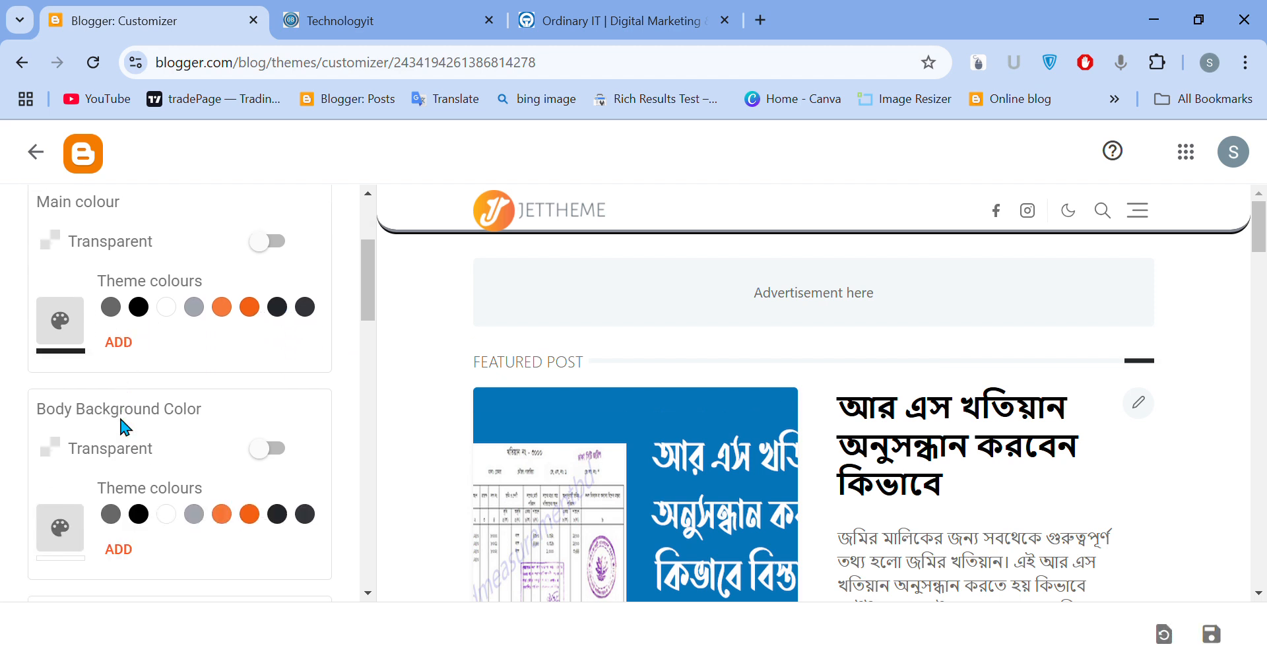
Try orange for the body background, return it to white, and set the main font colour to the near-black theme colour.
click(223, 414)
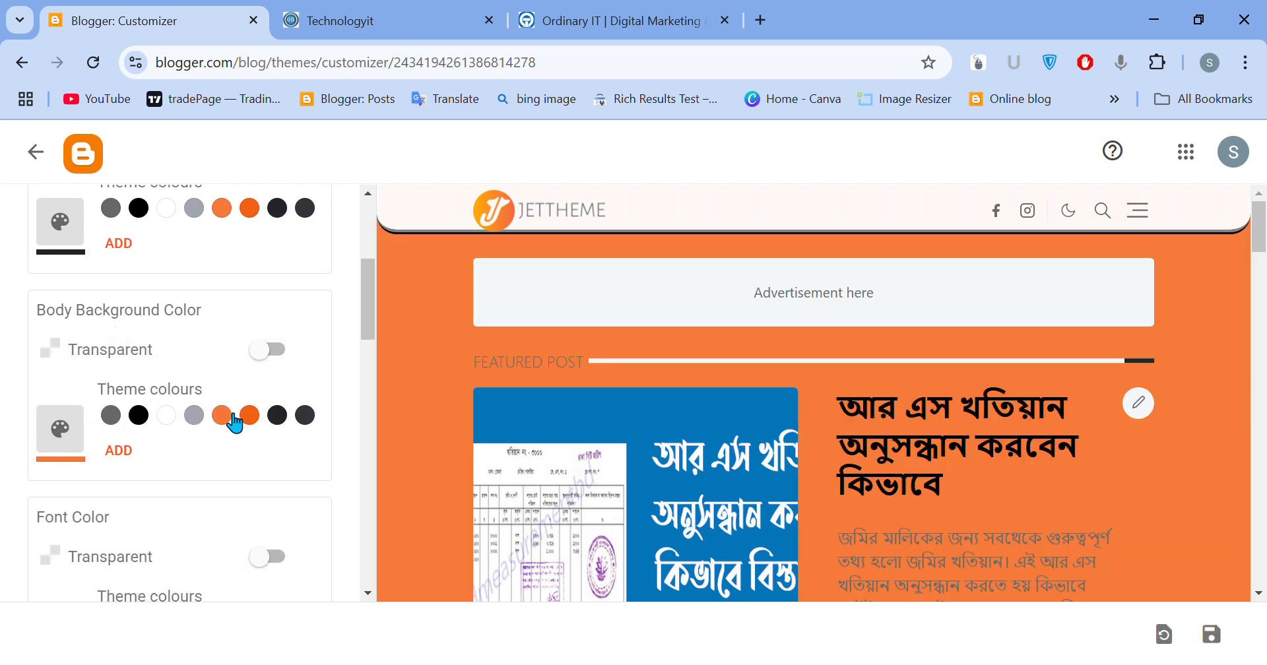
click(171, 417)
scroll(169, 424, down, 2)
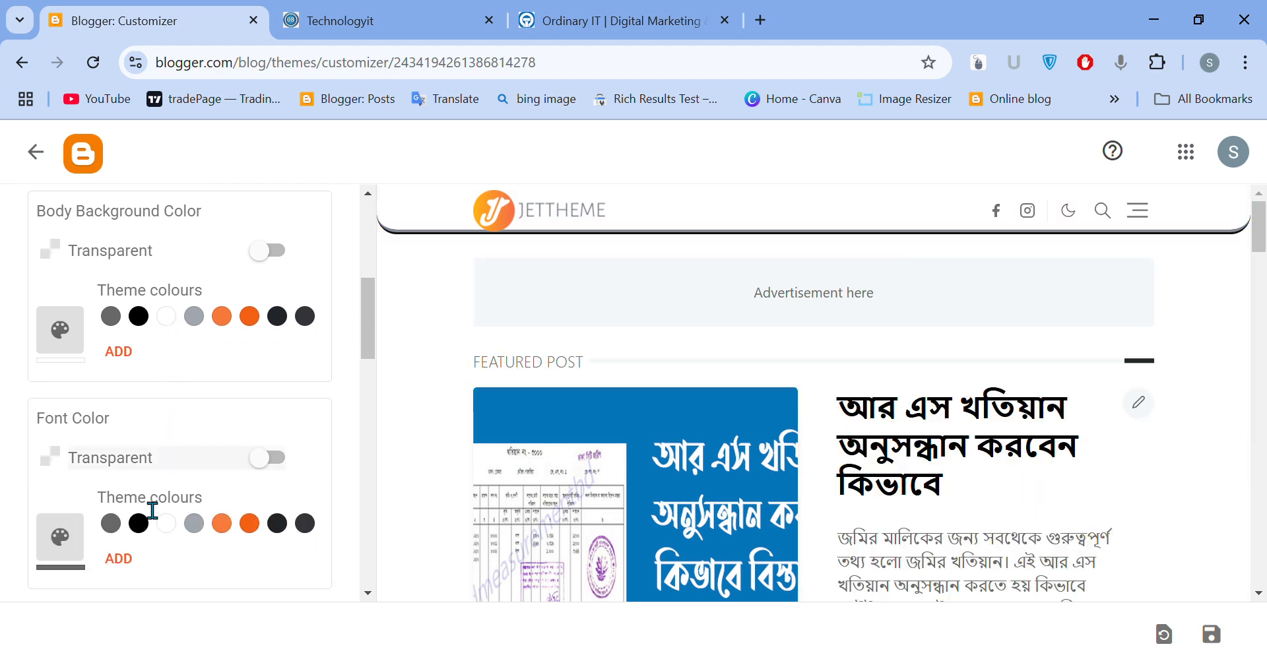
click(279, 524)
scroll(271, 517, down, 1)
scroll(217, 496, up, 5)
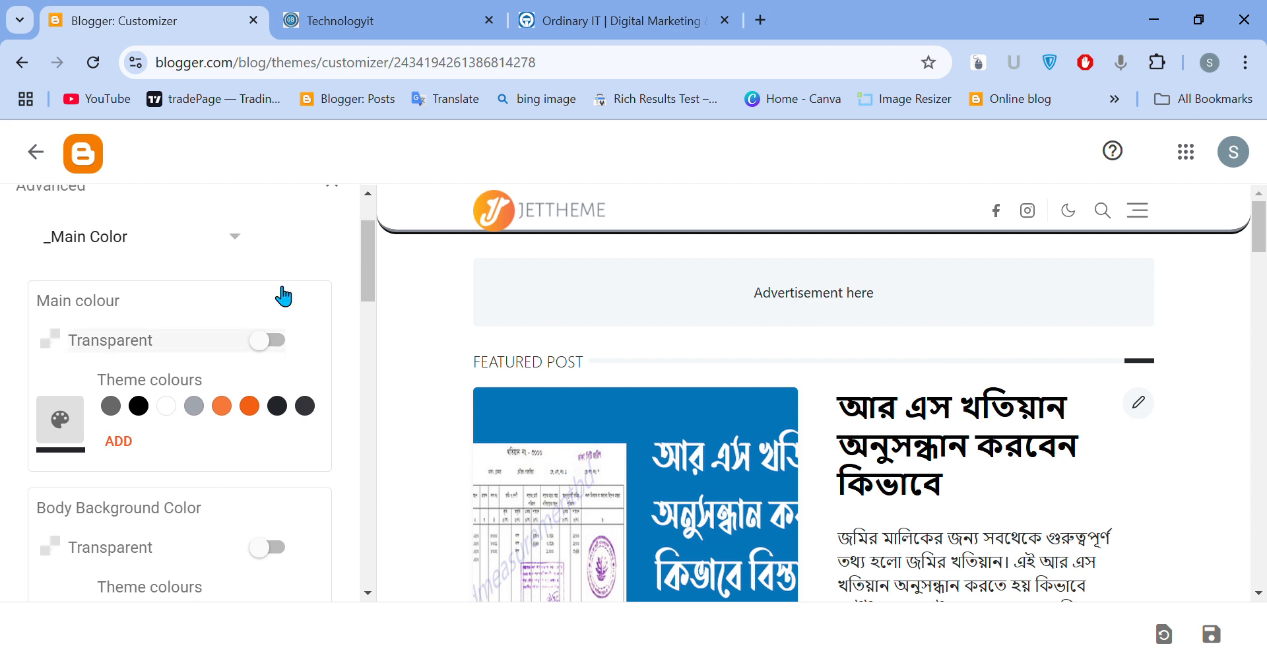
Switch to the _Header Color settings, set the header background to blue #3367D6 and save.
scroll(88, 362, up, 2)
click(173, 335)
scroll(102, 435, down, 2)
click(107, 378)
scroll(9, 403, down, 2)
scroll(57, 405, down, 3)
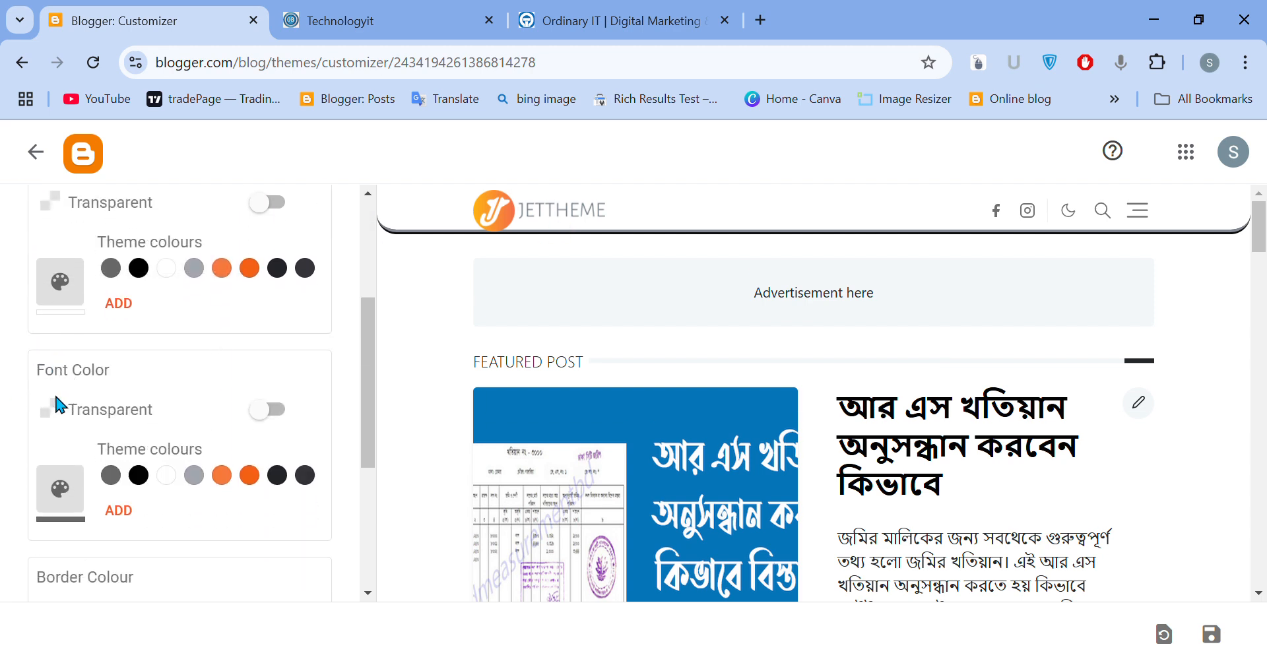
scroll(109, 383, up, 4)
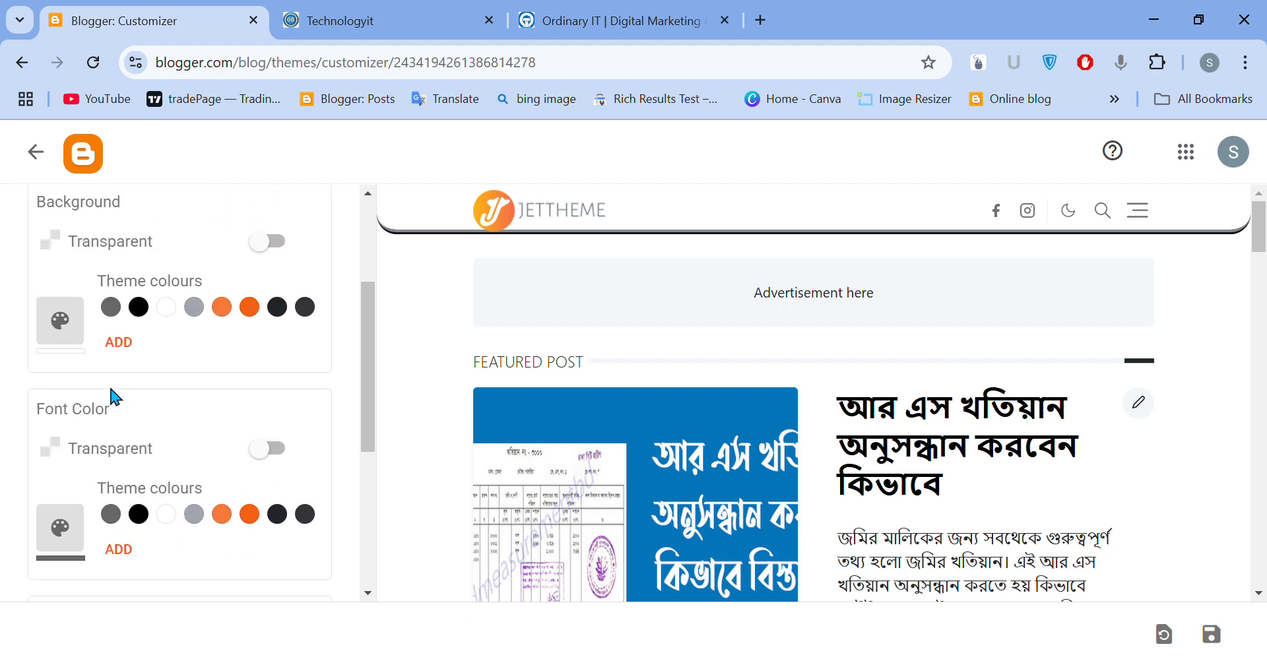
scroll(134, 373, up, 1)
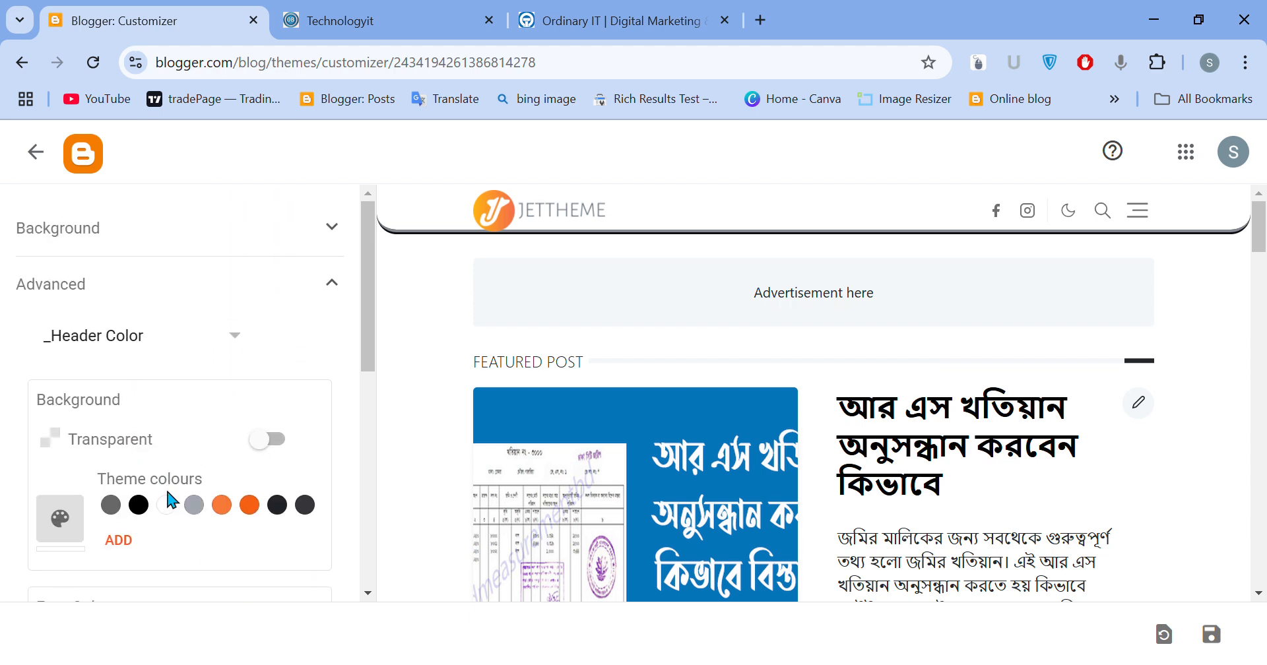
click(118, 541)
scroll(668, 357, down, 2)
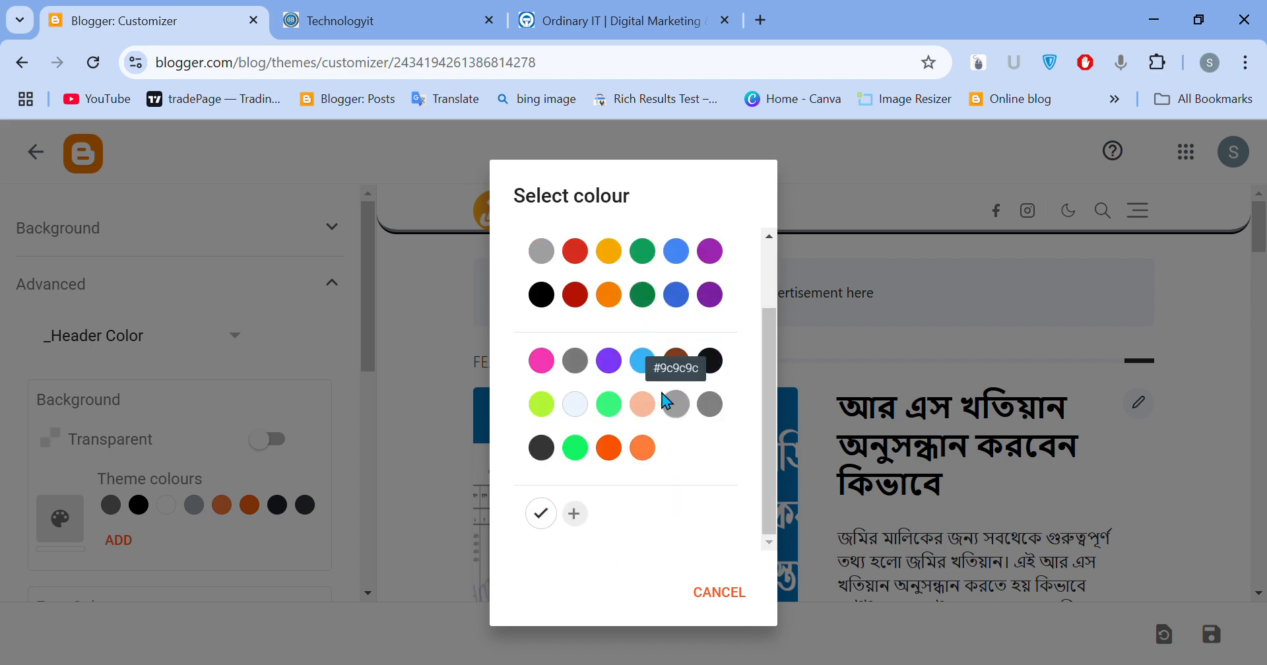
scroll(667, 337, up, 2)
click(676, 390)
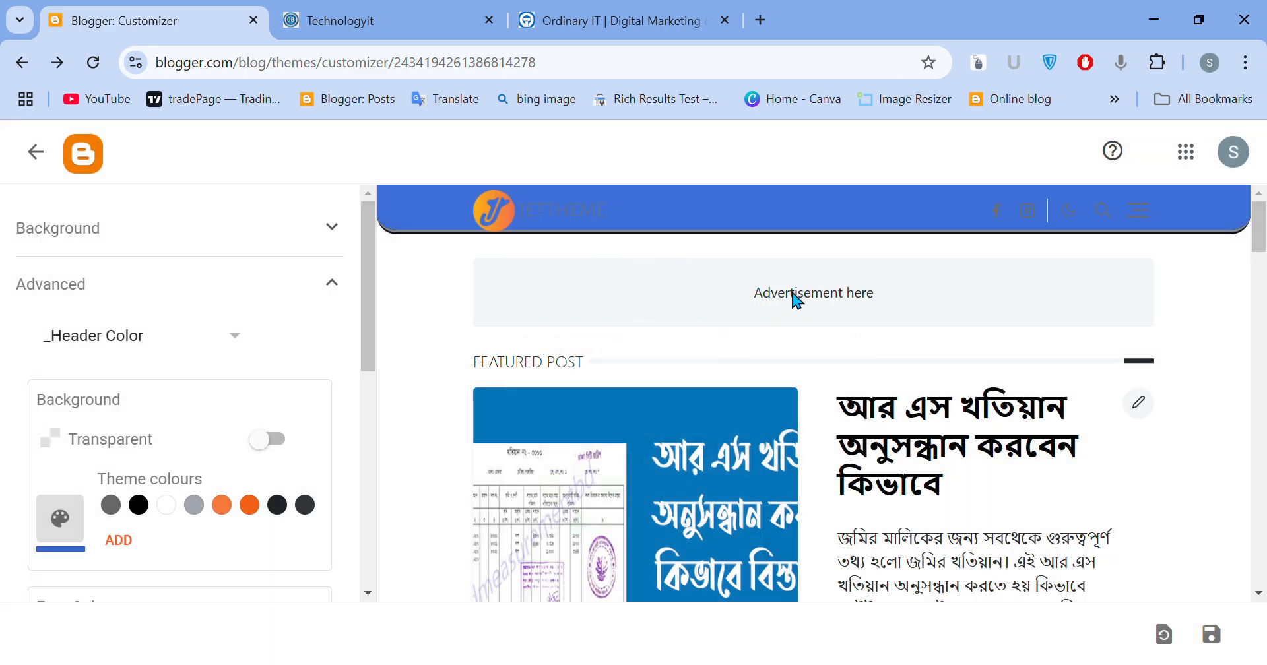
click(1231, 624)
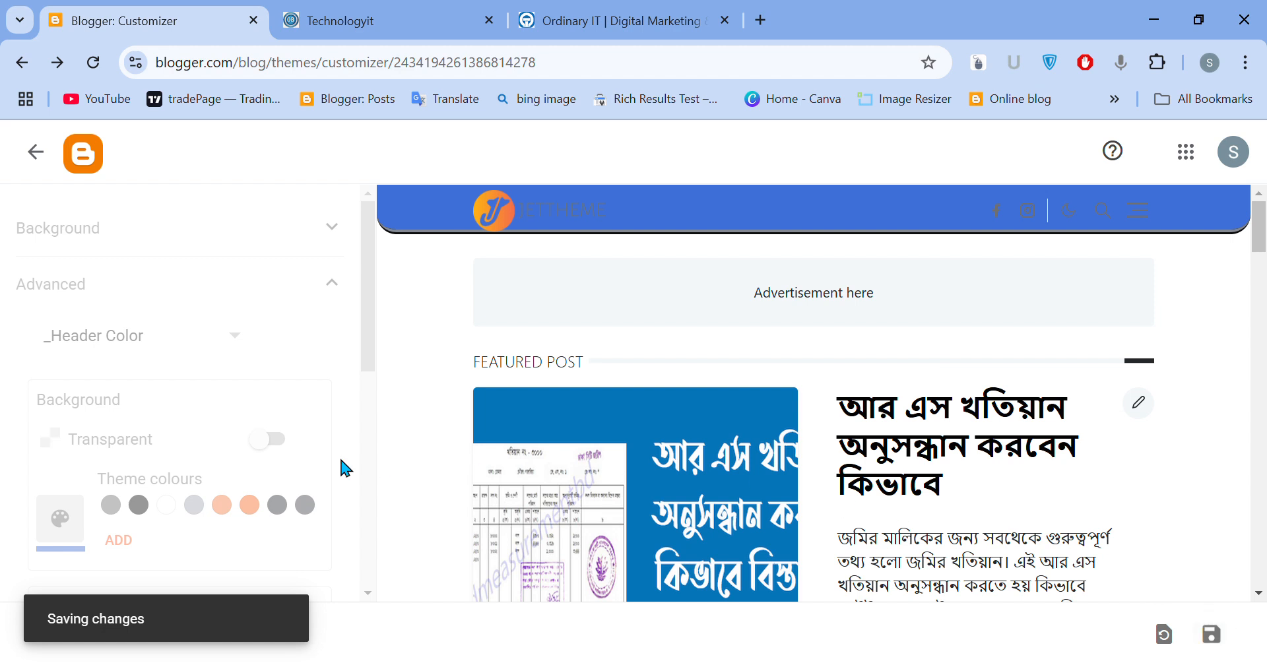
Try white as the header font colour, save the change and check the header on the live blog.
scroll(145, 348, down, 2)
scroll(146, 348, down, 2)
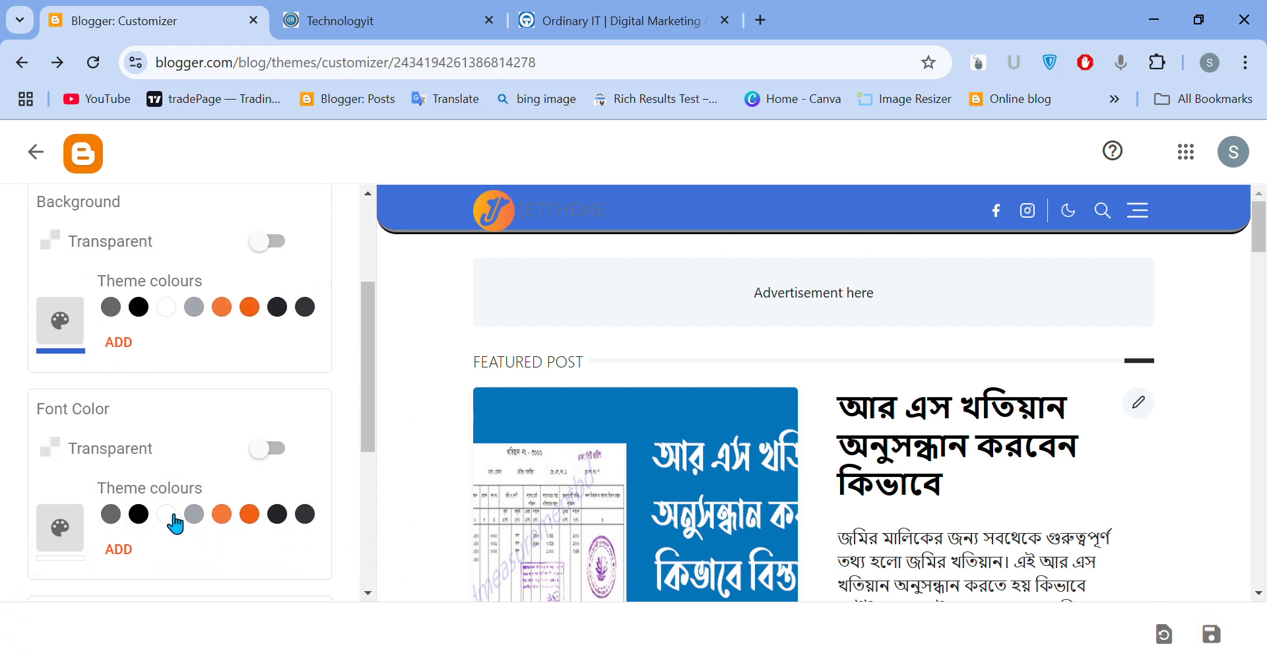
click(1211, 634)
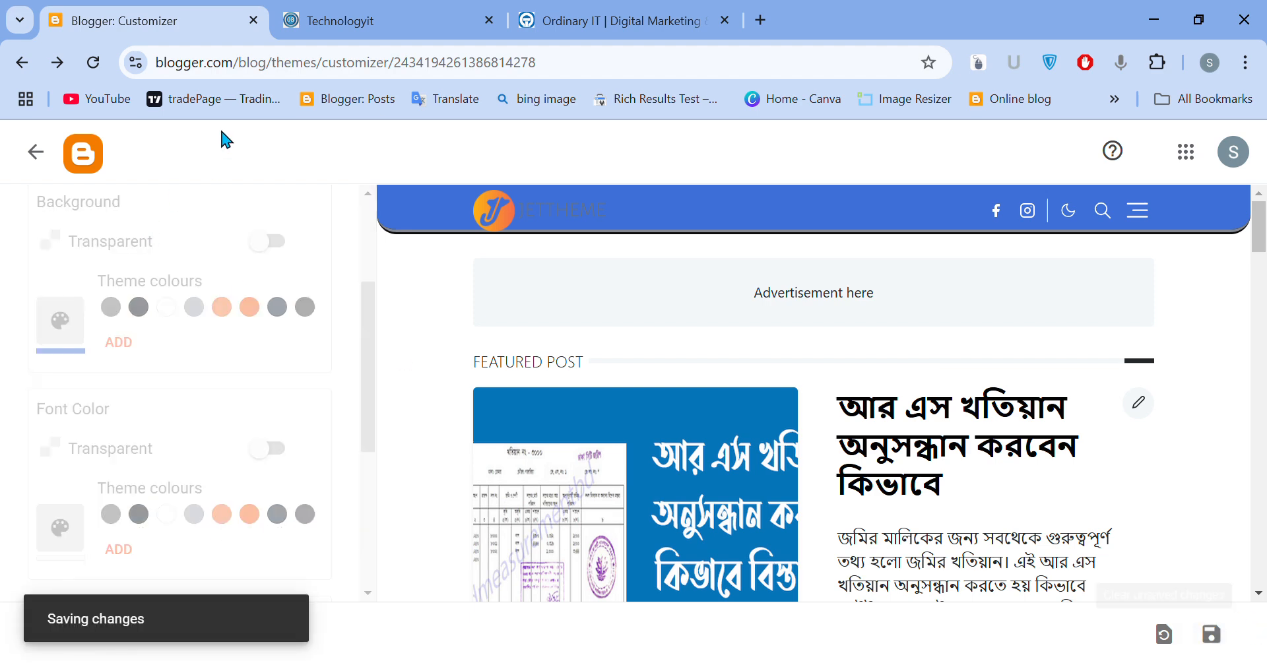
click(369, 20)
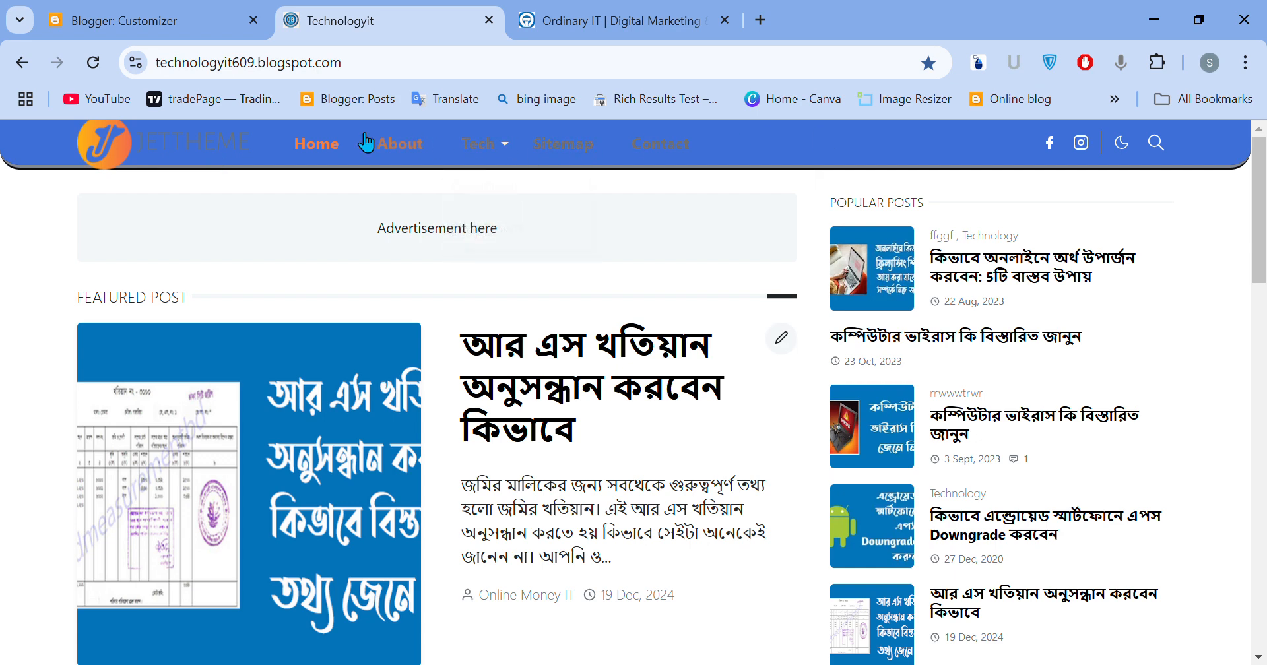
Set the header font colour to the near-black theme colour, save, and reload the live blog to check it.
click(158, 21)
click(126, 547)
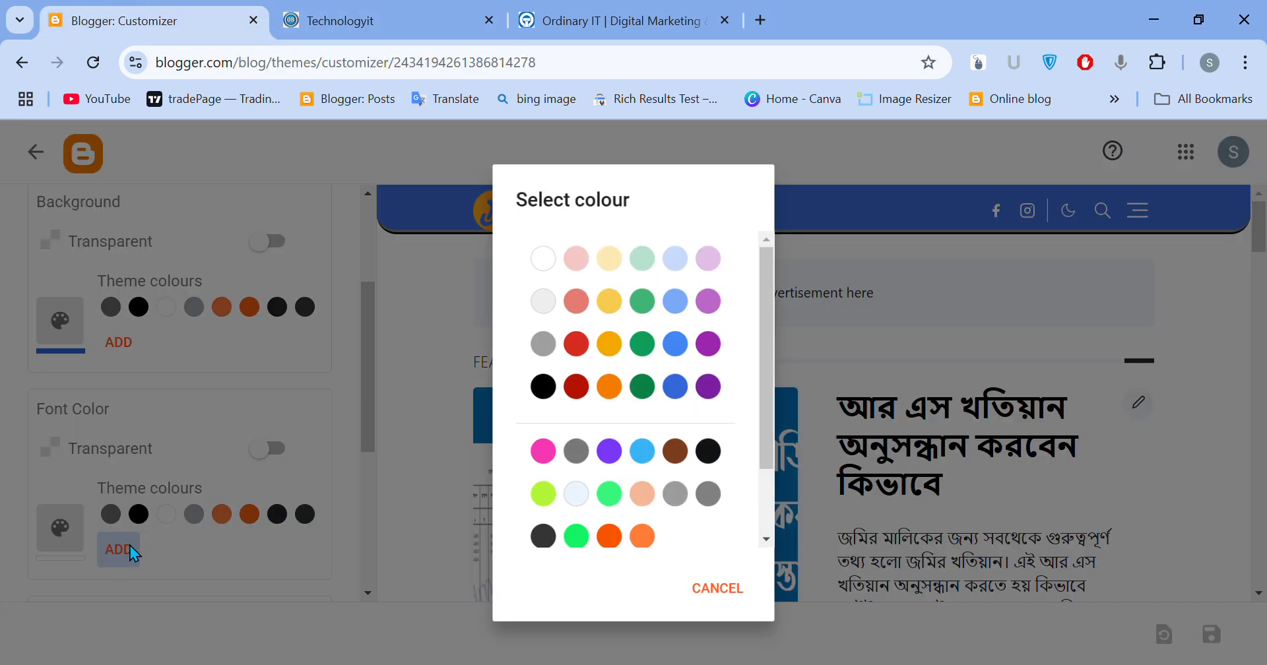
click(198, 460)
click(1229, 634)
click(389, 20)
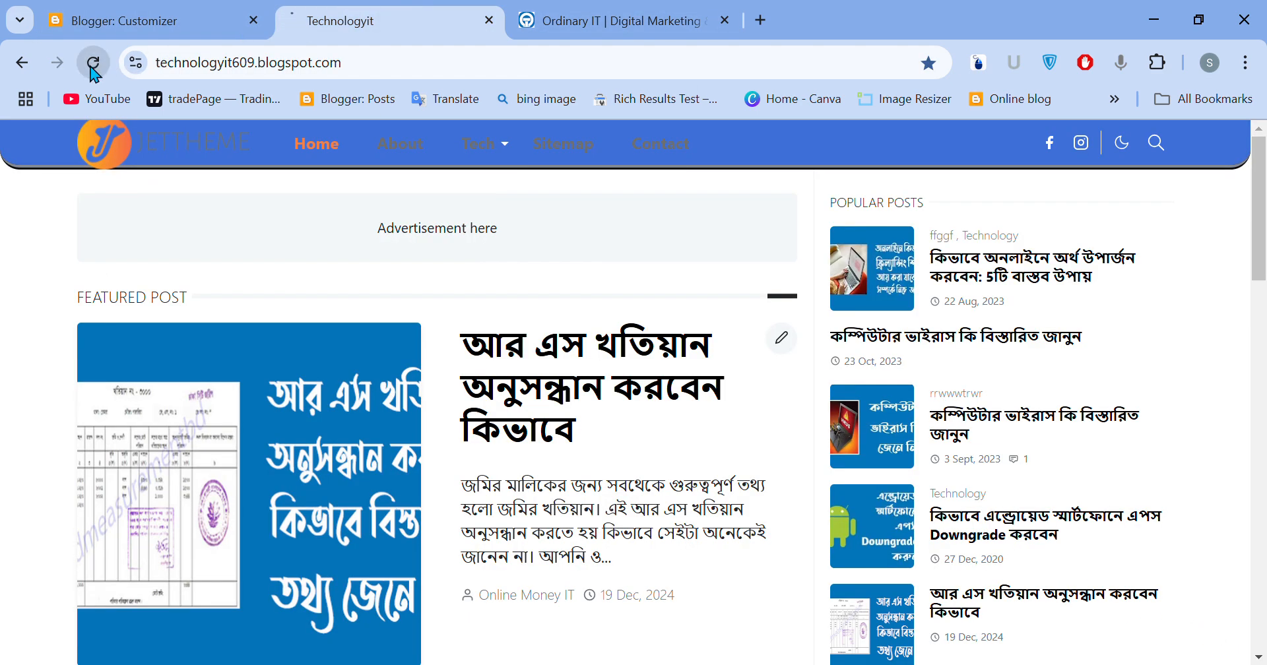
Set the header's border colour to white in the theme customiser and save.
click(161, 17)
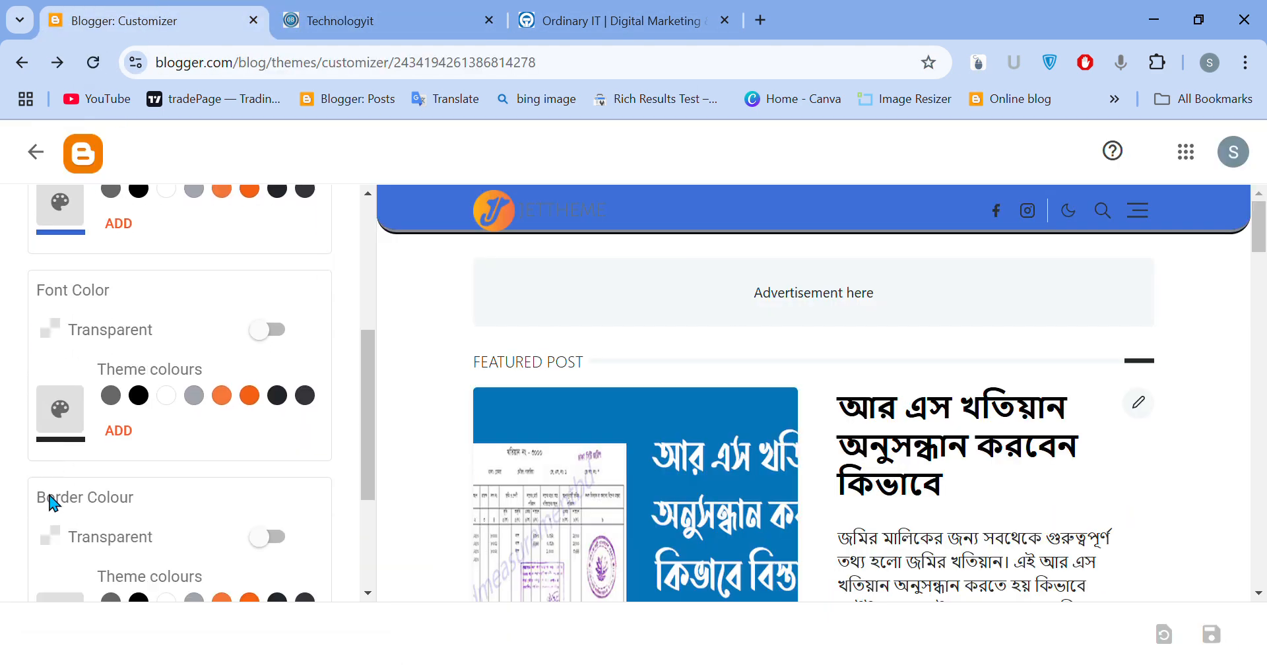
scroll(53, 503, down, 3)
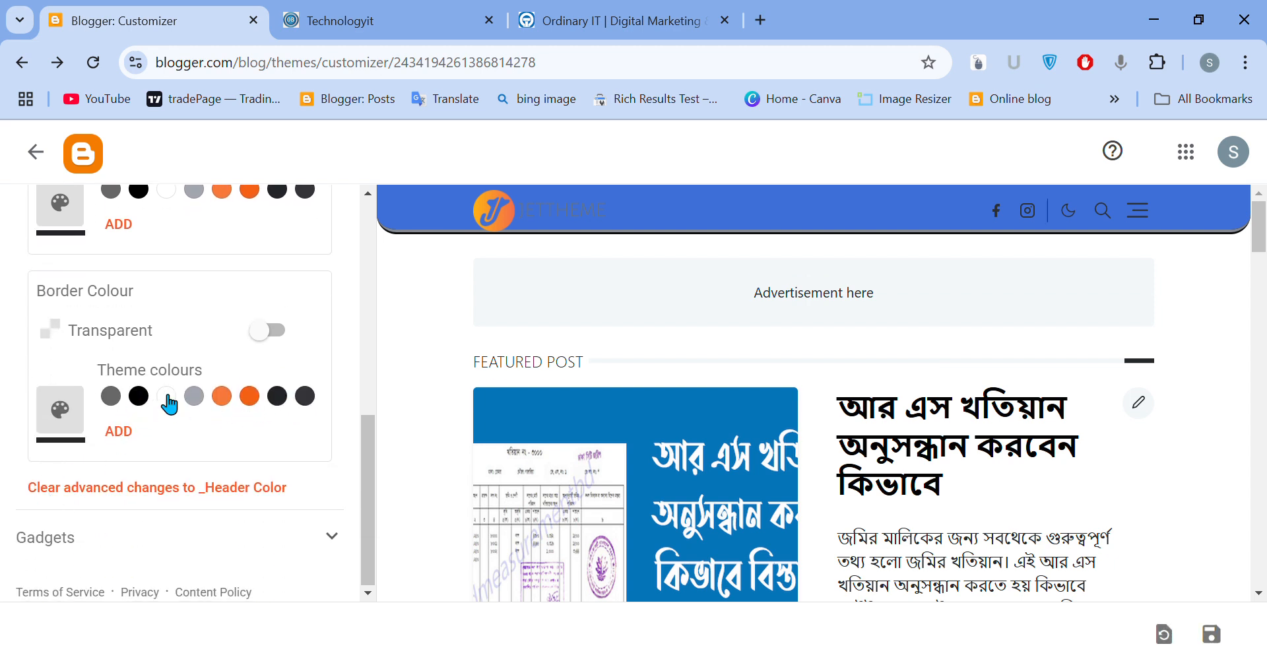
click(1216, 636)
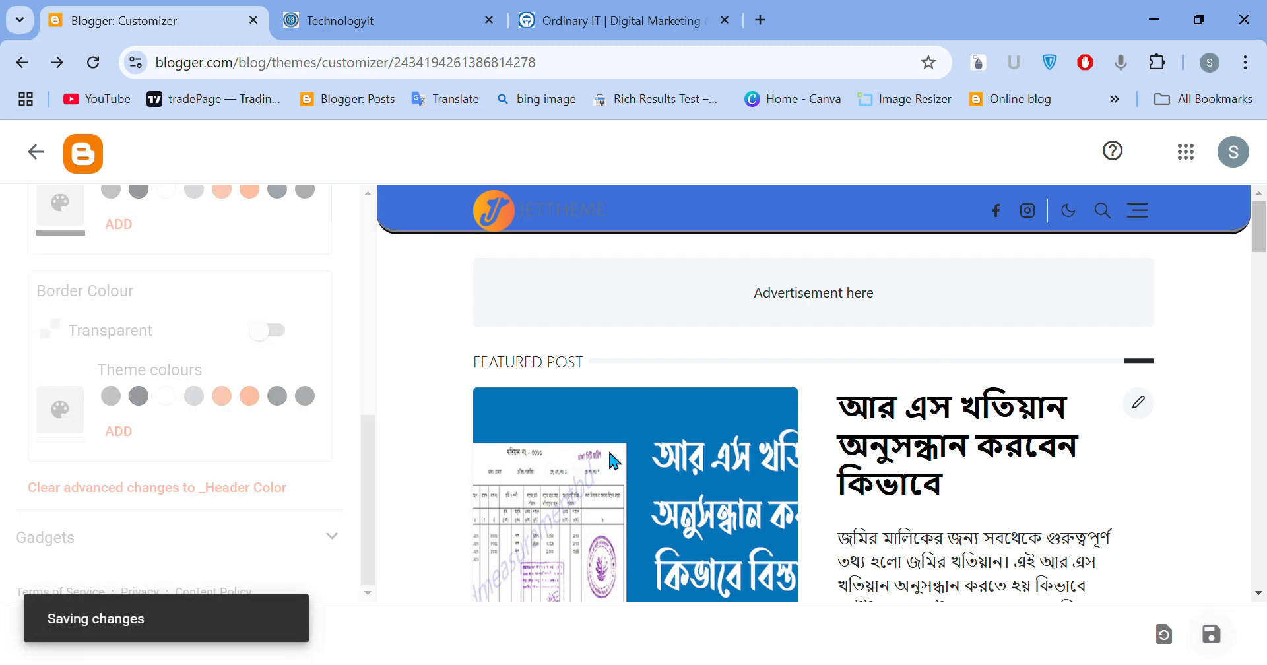
Switch to the _Footer Color settings, set the footer background colour to Blue #3367D6 and save.
scroll(137, 302, up, 5)
click(196, 343)
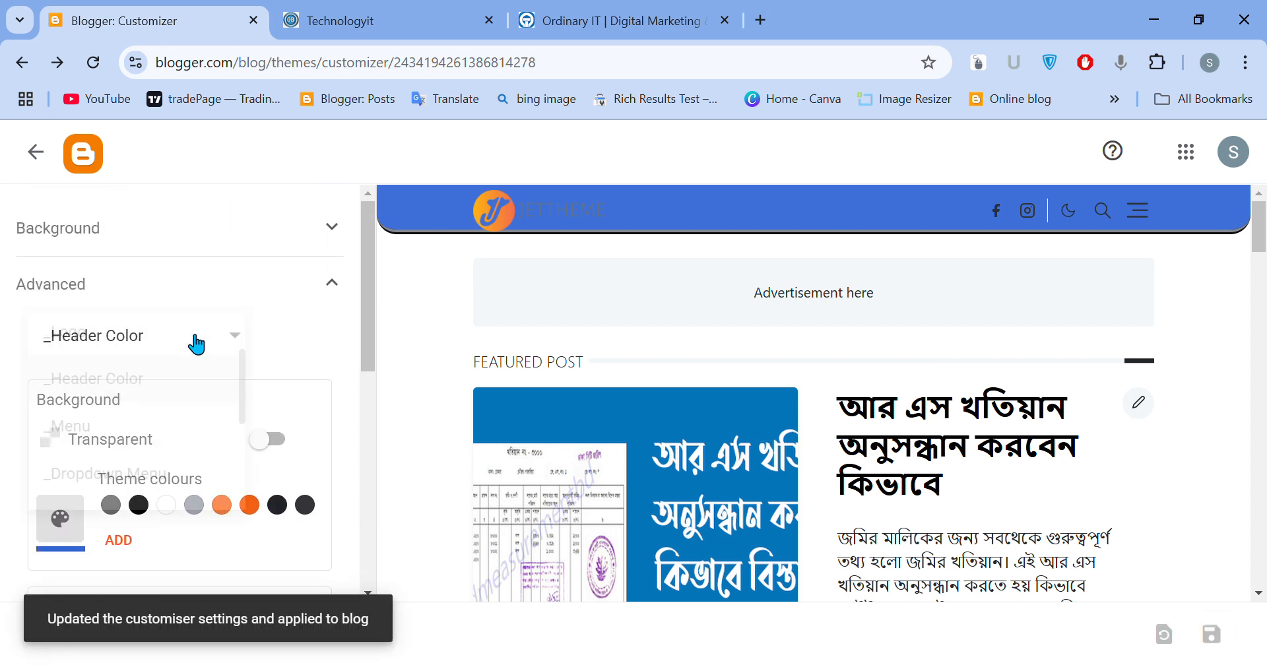
scroll(108, 409, down, 5)
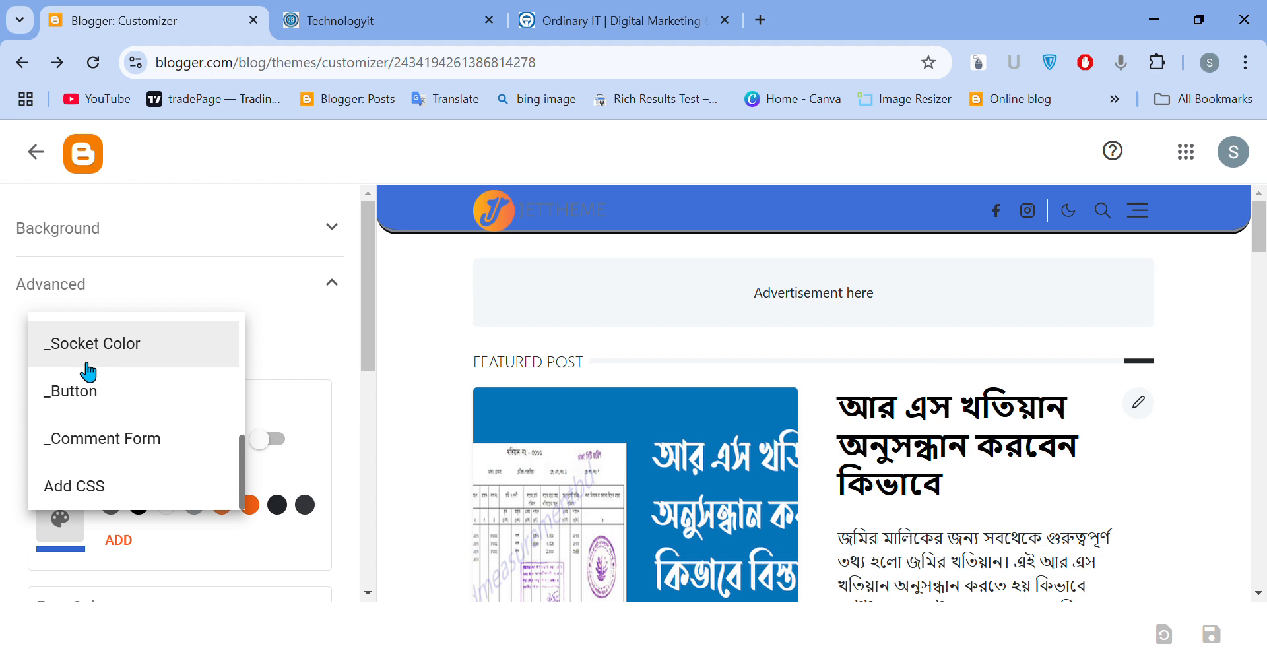
scroll(92, 362, up, 2)
click(86, 399)
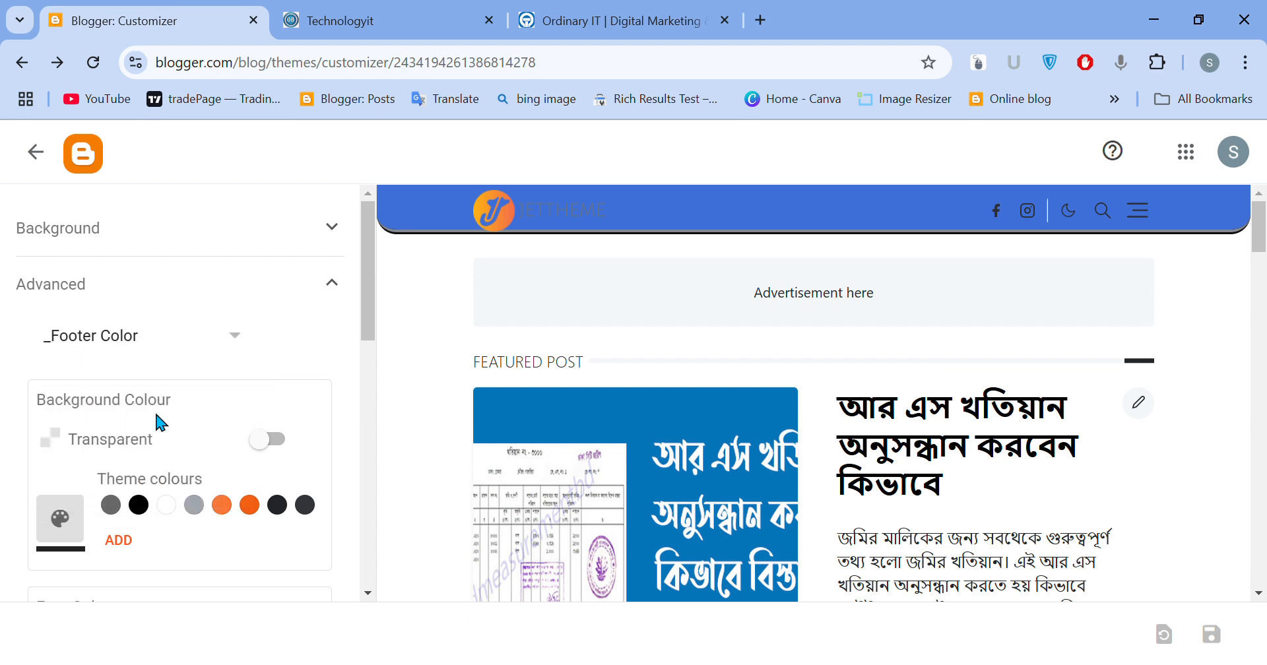
scroll(149, 422, down, 2)
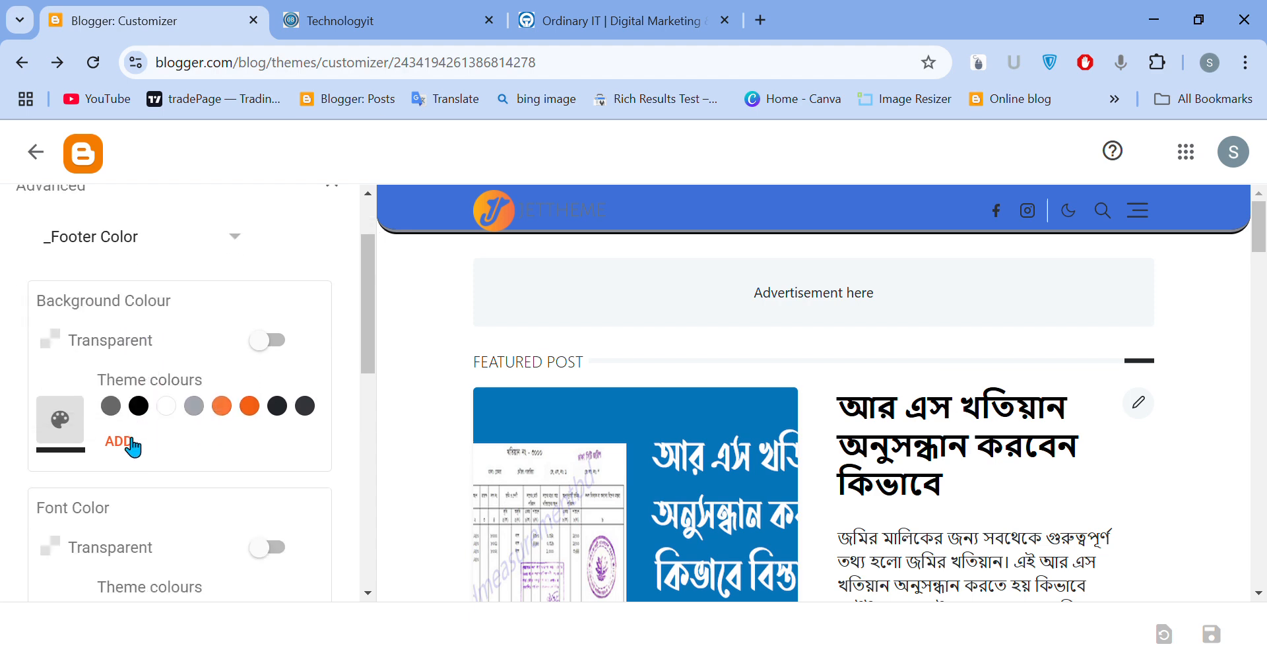
click(120, 442)
scroll(677, 348, down, 2)
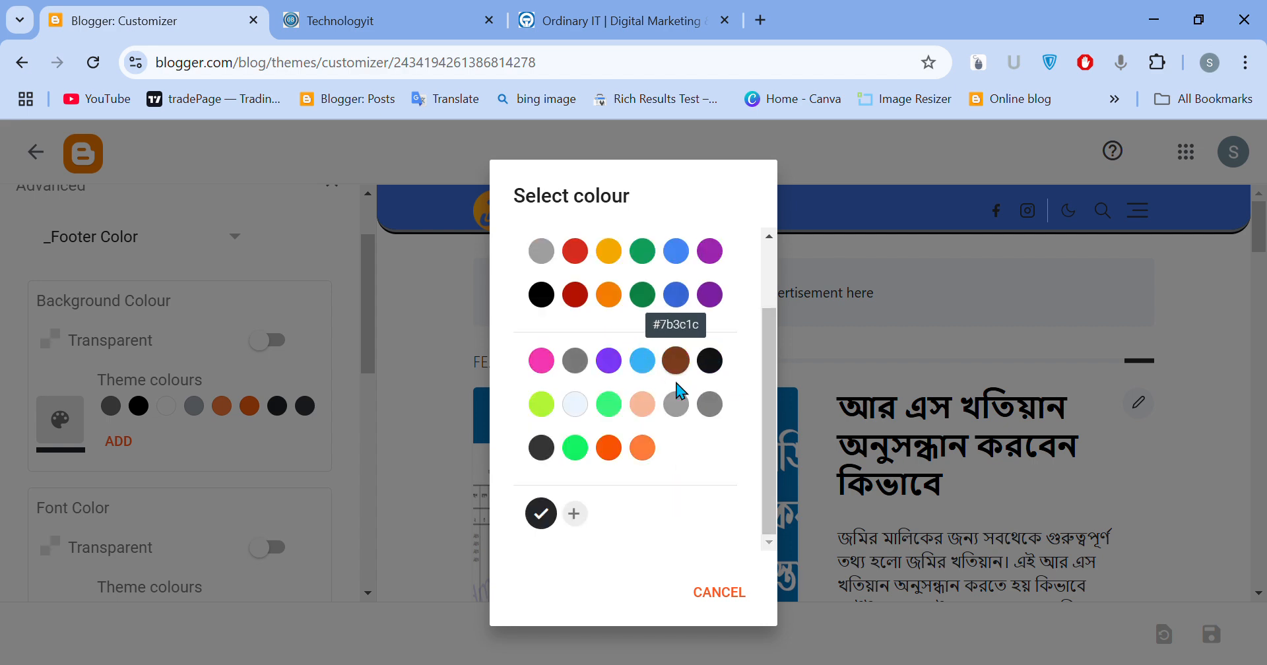
scroll(671, 357, up, 2)
click(675, 392)
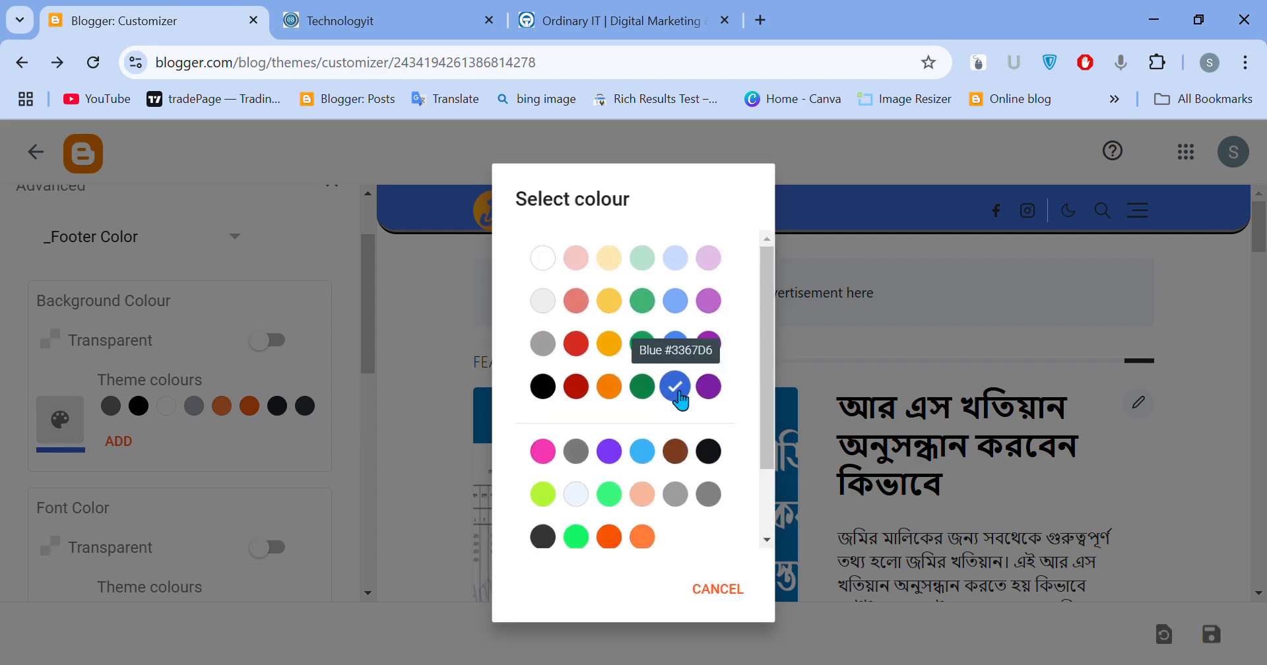
click(1211, 634)
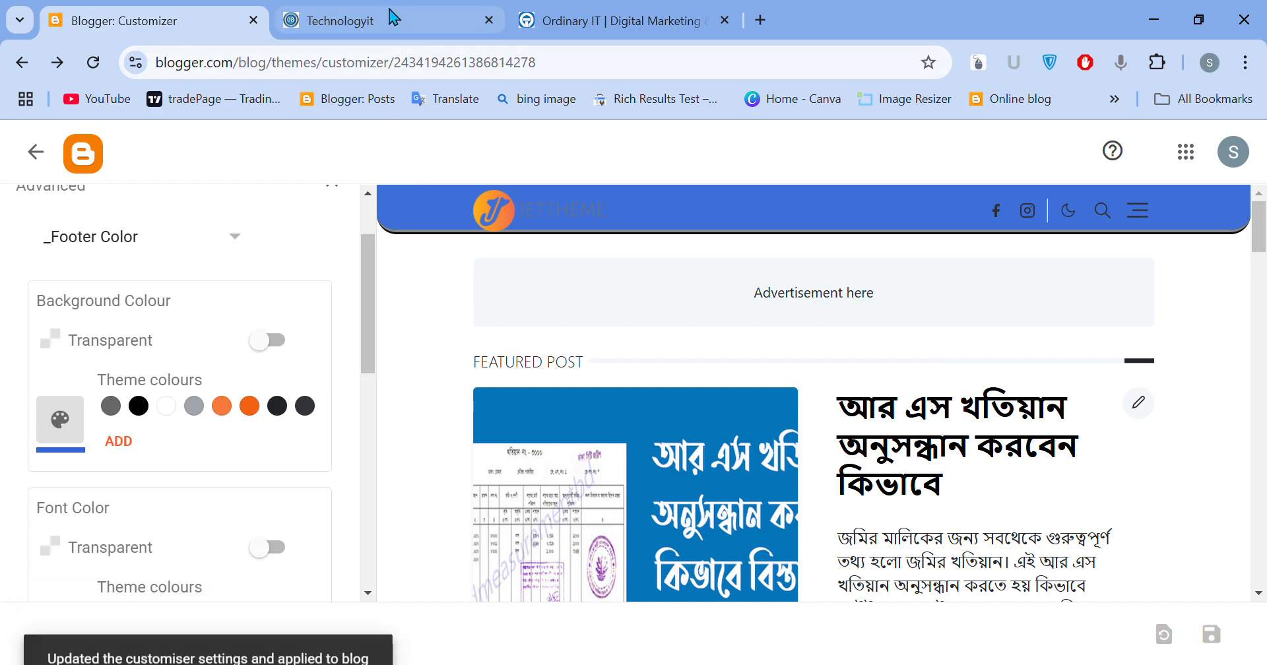
Reload the live Technologyit blog and check the footer's new background colour.
click(389, 20)
scroll(85, 291, down, 15)
click(102, 64)
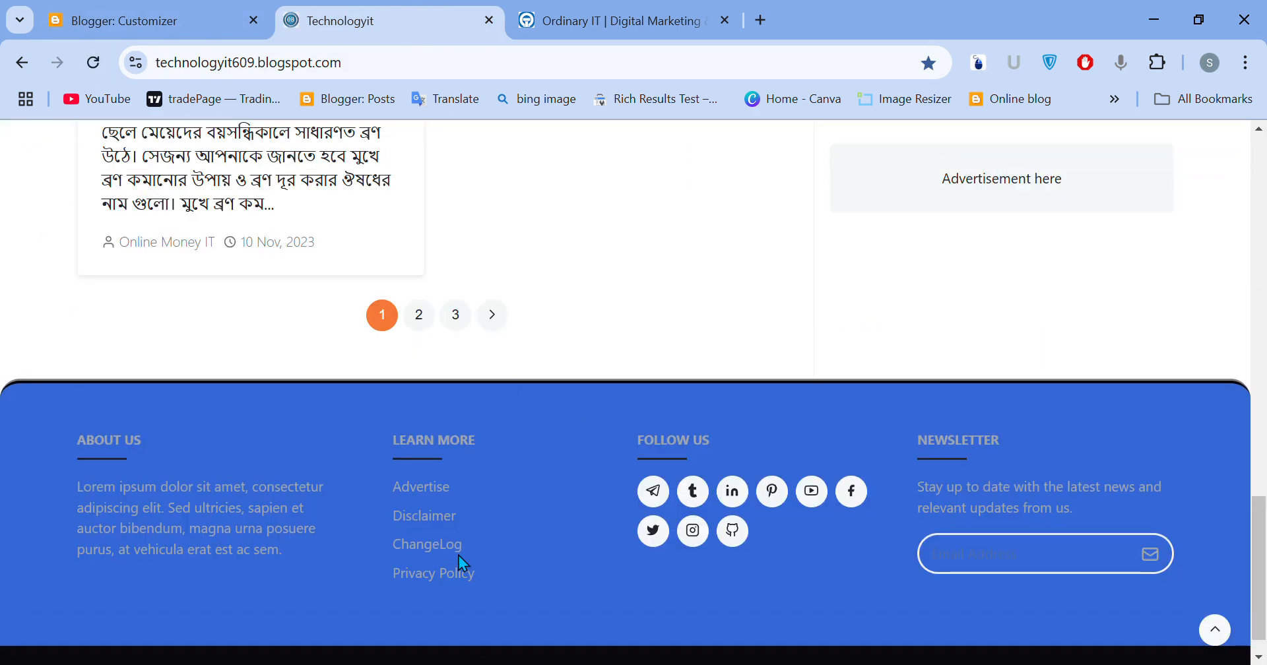
Set the footer's font colour to black in the theme customiser and save the change.
click(139, 17)
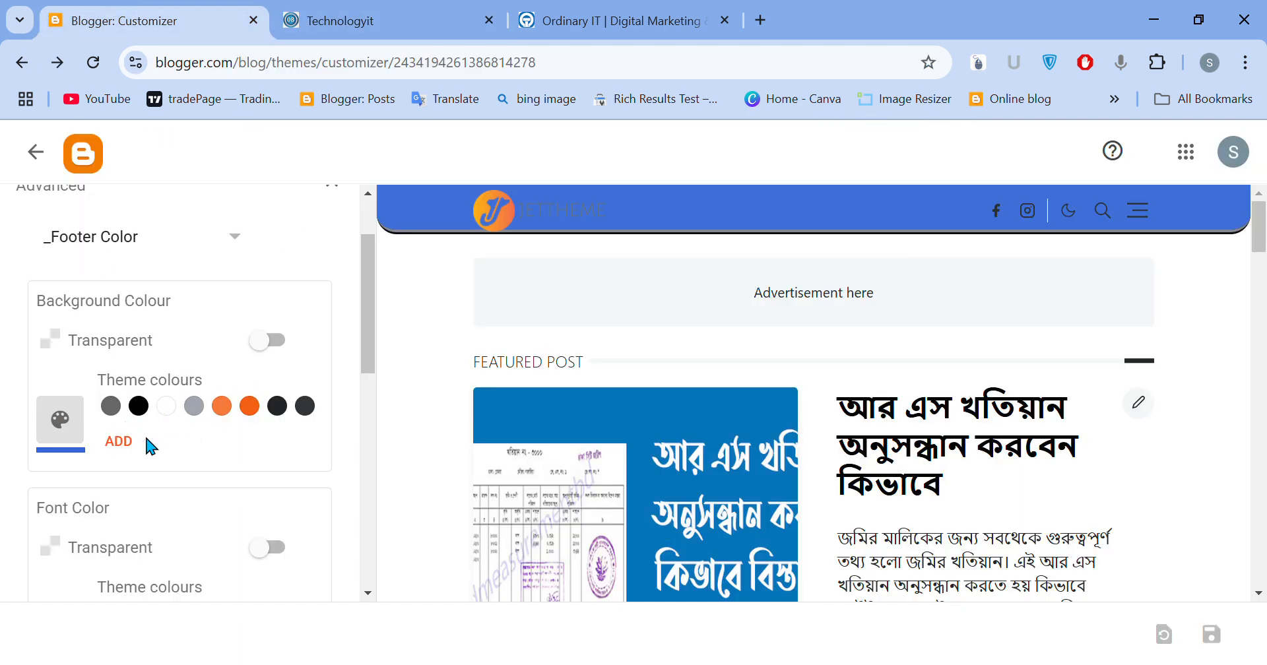
scroll(167, 405, down, 1)
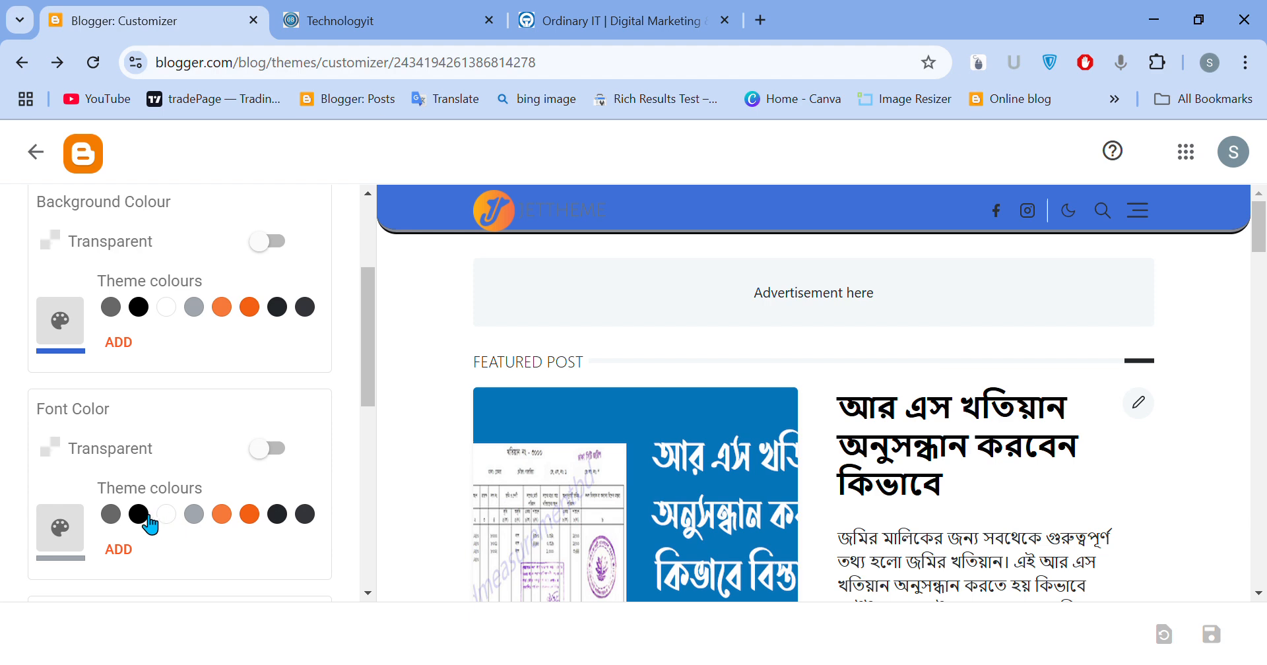
click(139, 515)
click(1211, 635)
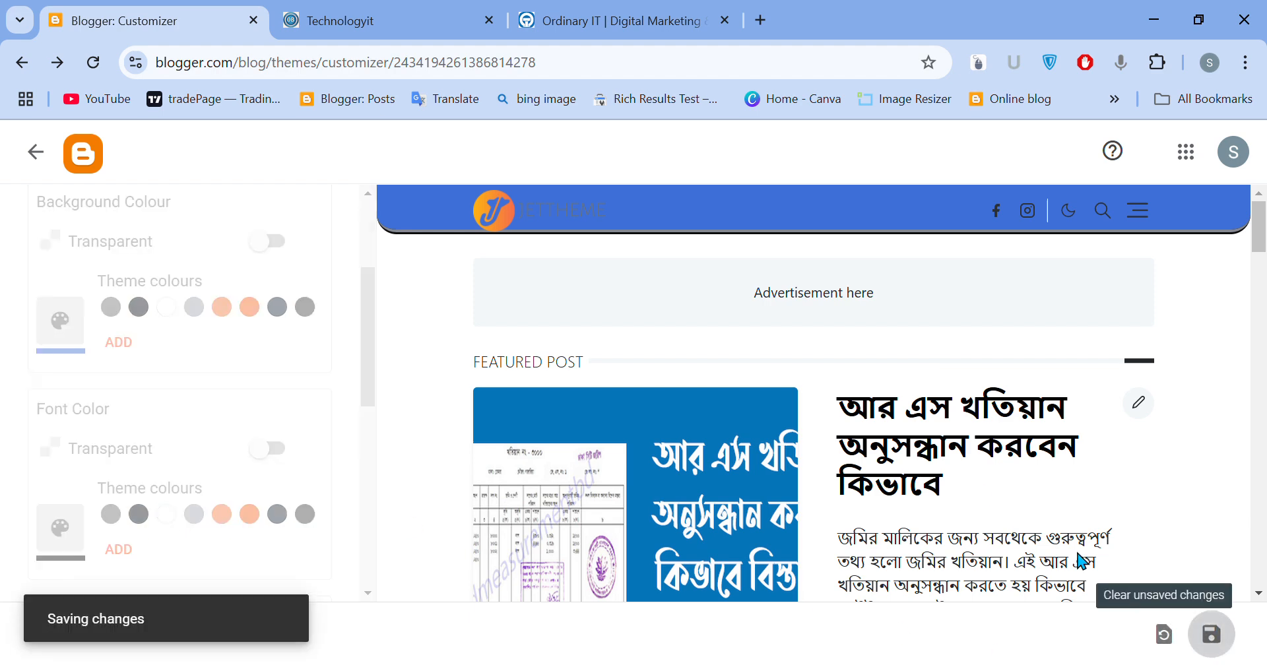
Reload the live Technologyit blog and review the footer text colour along with the header and footer styling.
click(373, 19)
click(107, 64)
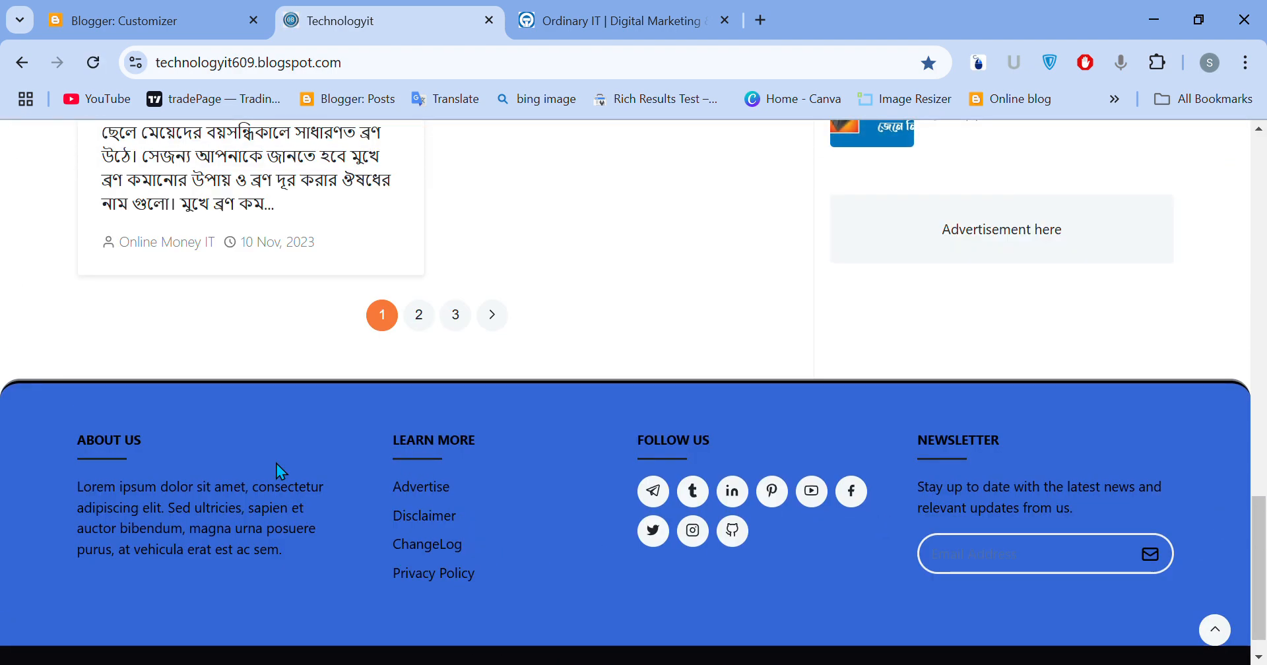
scroll(560, 502, up, 10)
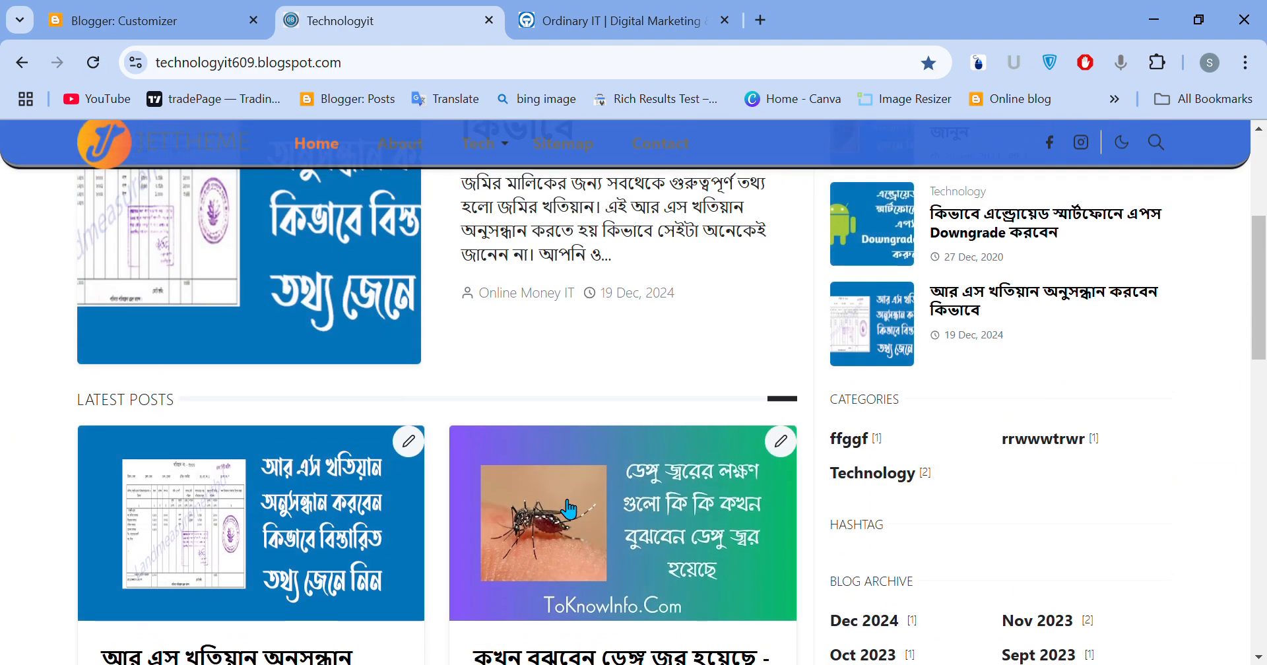
scroll(4, 272, up, 4)
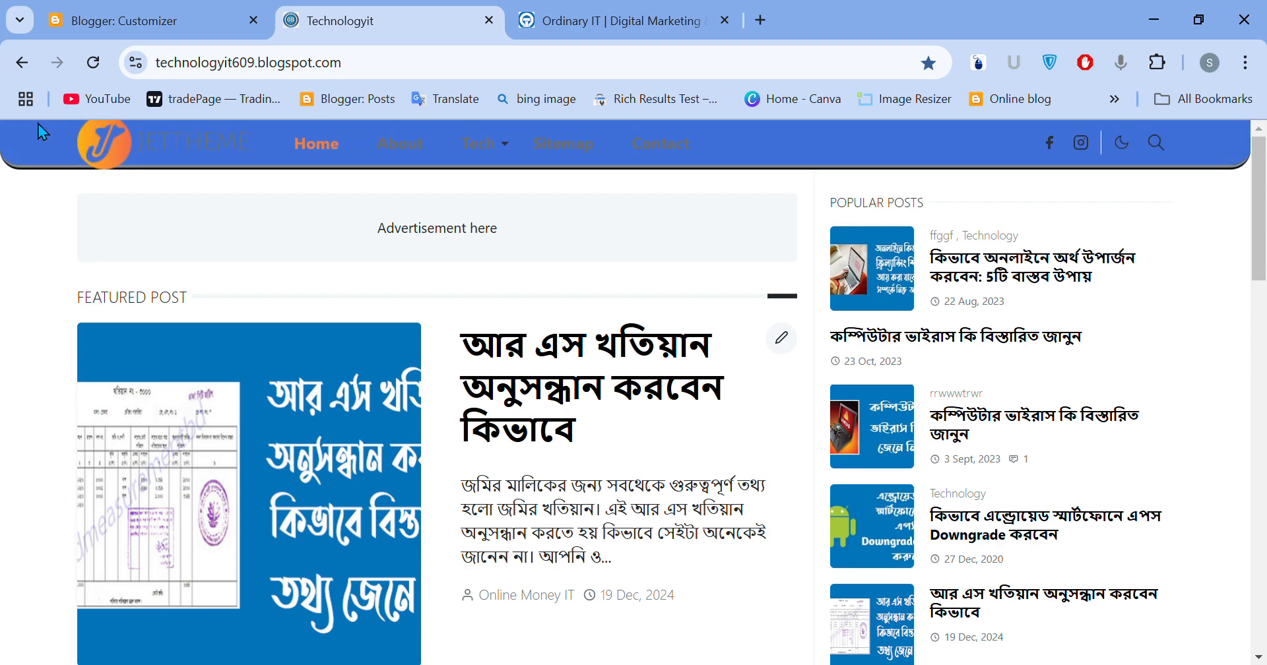
drag(43, 132, 758, 158)
scroll(4, 310, down, 12)
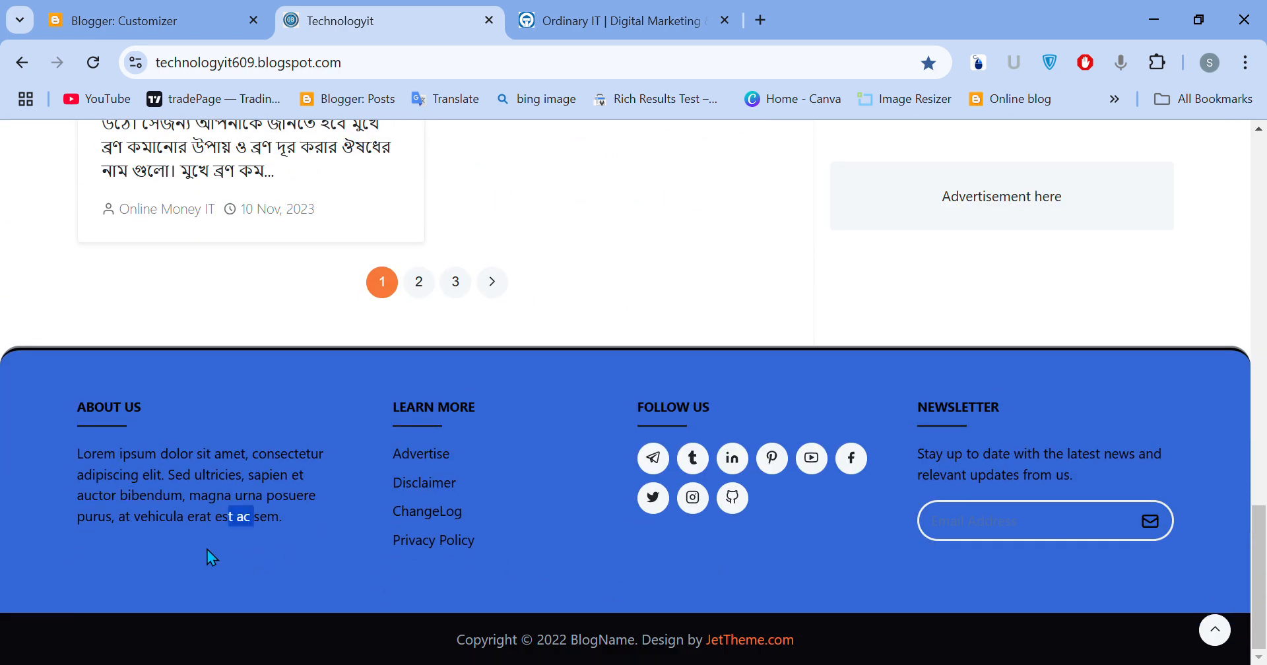
drag(211, 557, 76, 429)
click(77, 432)
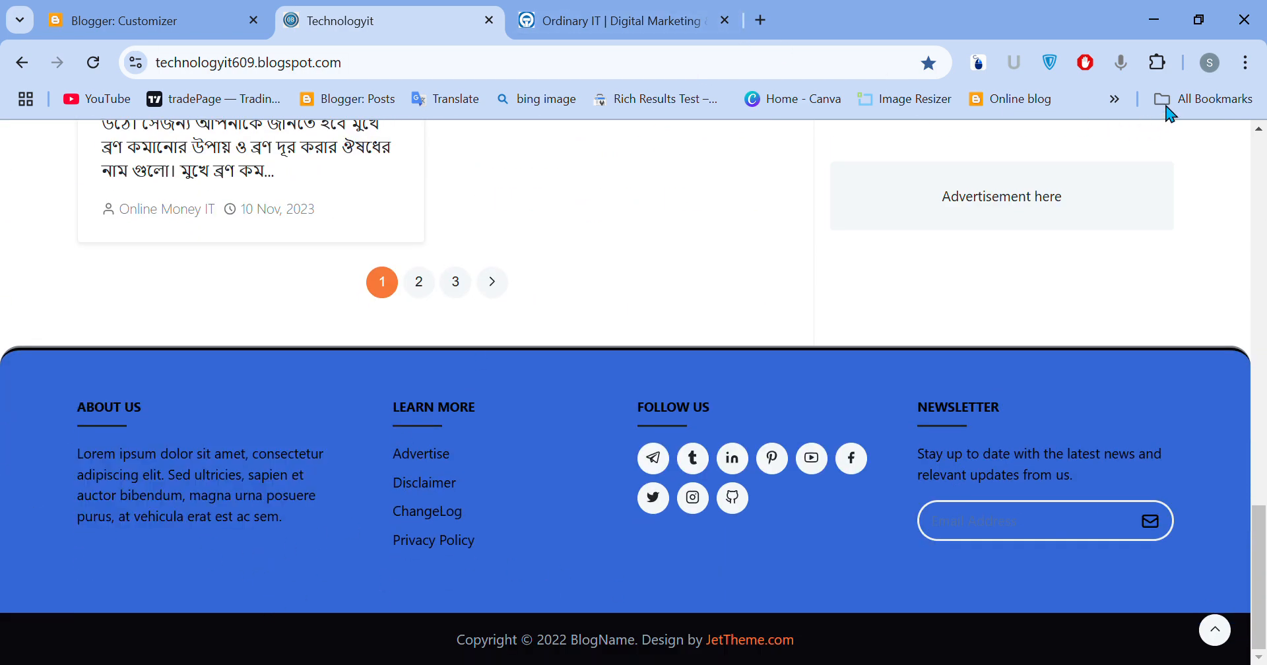